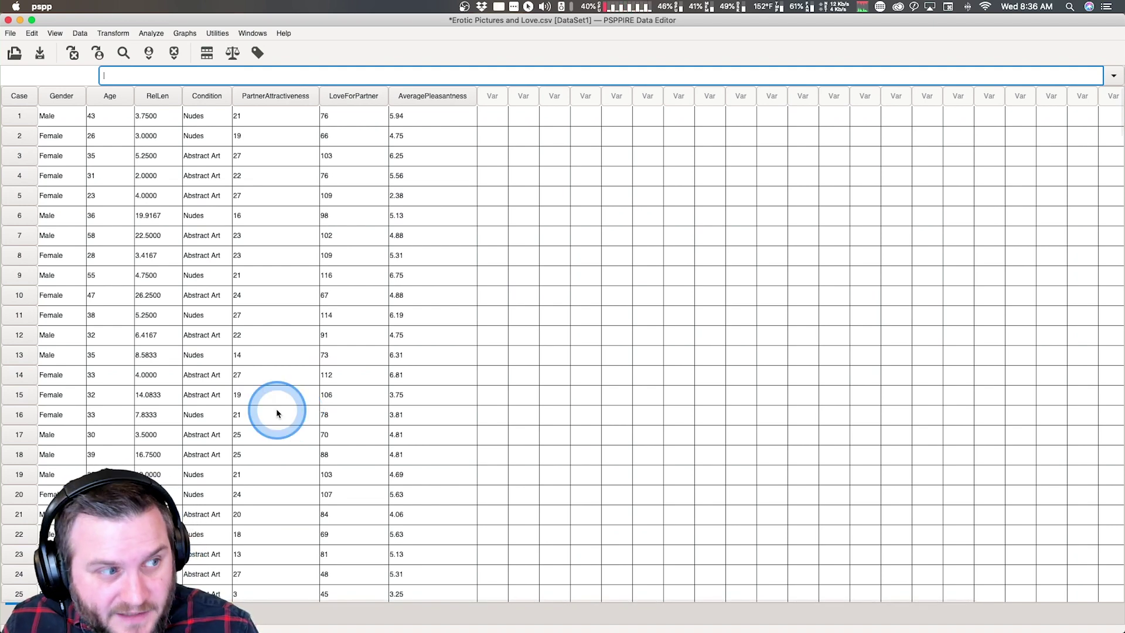
- Review the variables' types and measurement levels in Variable View
click(76, 613)
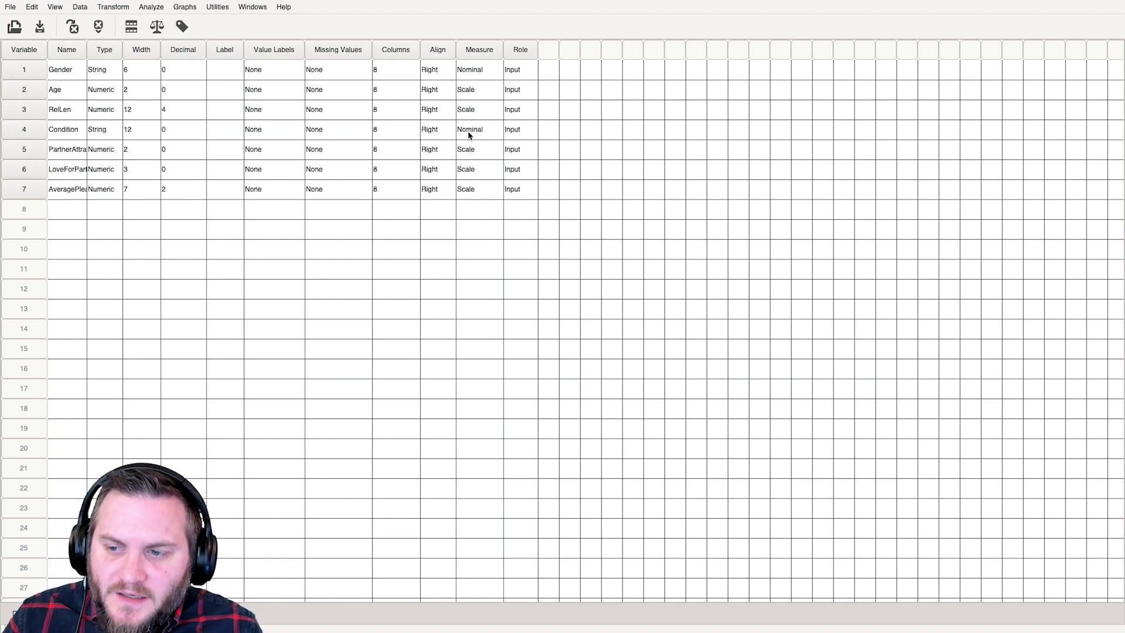
click(469, 134)
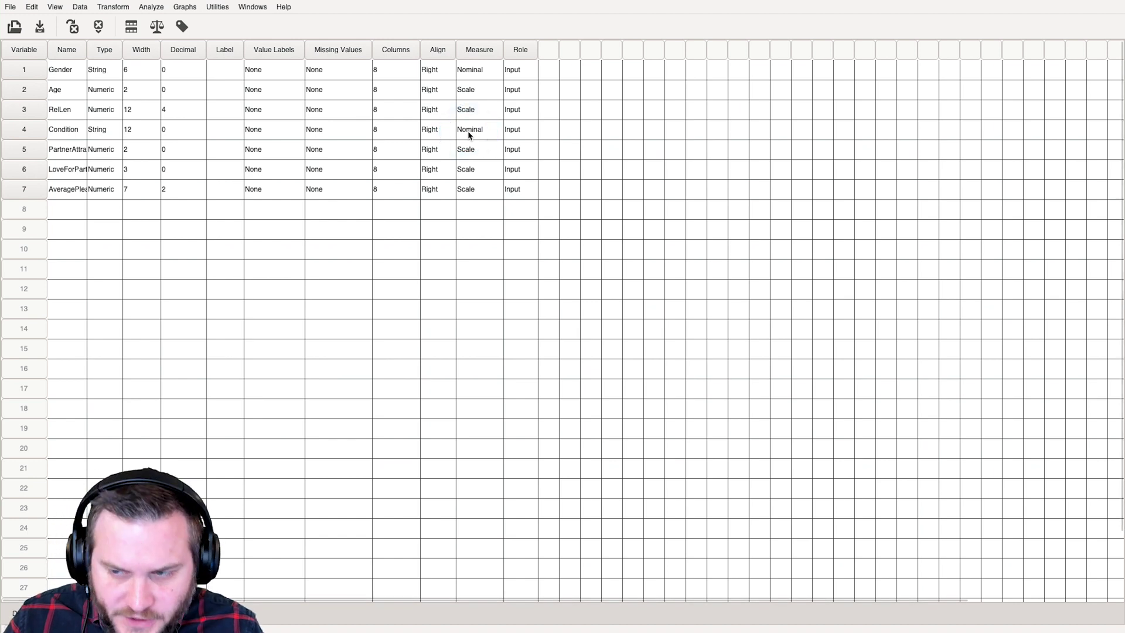
click(469, 135)
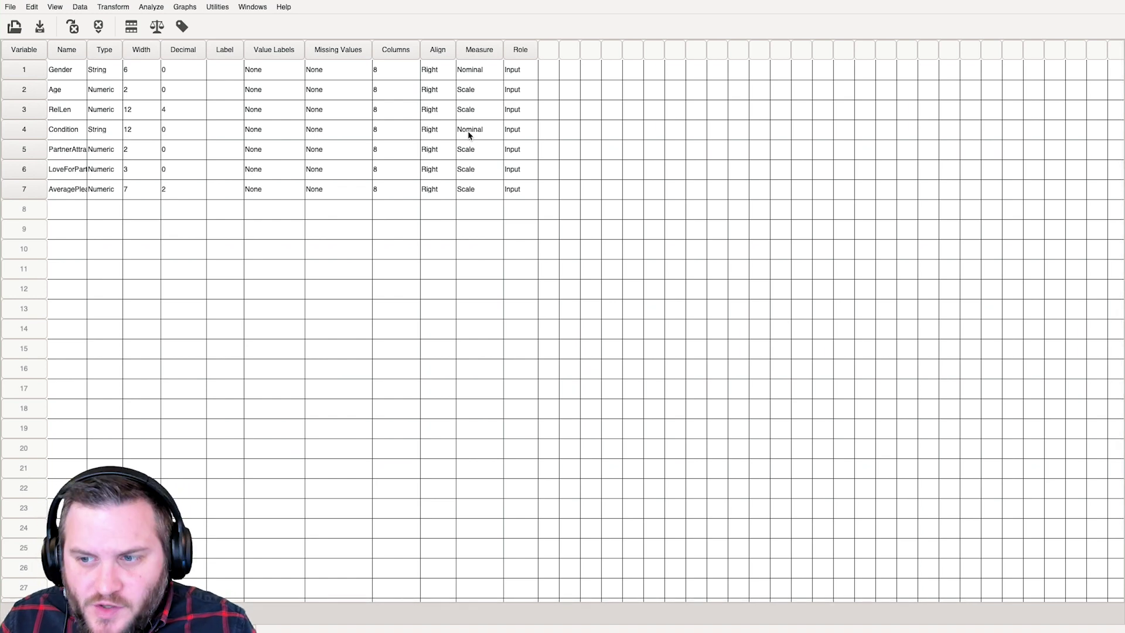
click(434, 126)
click(236, 112)
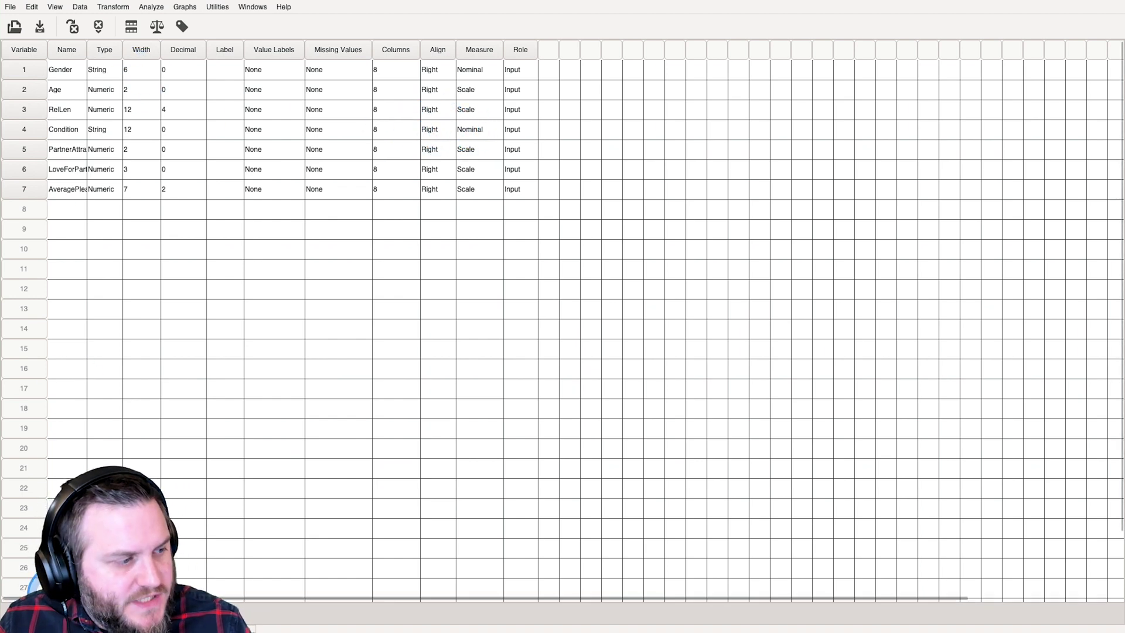
- Return to Data View and select case 1's Condition value, Nudes
click(23, 592)
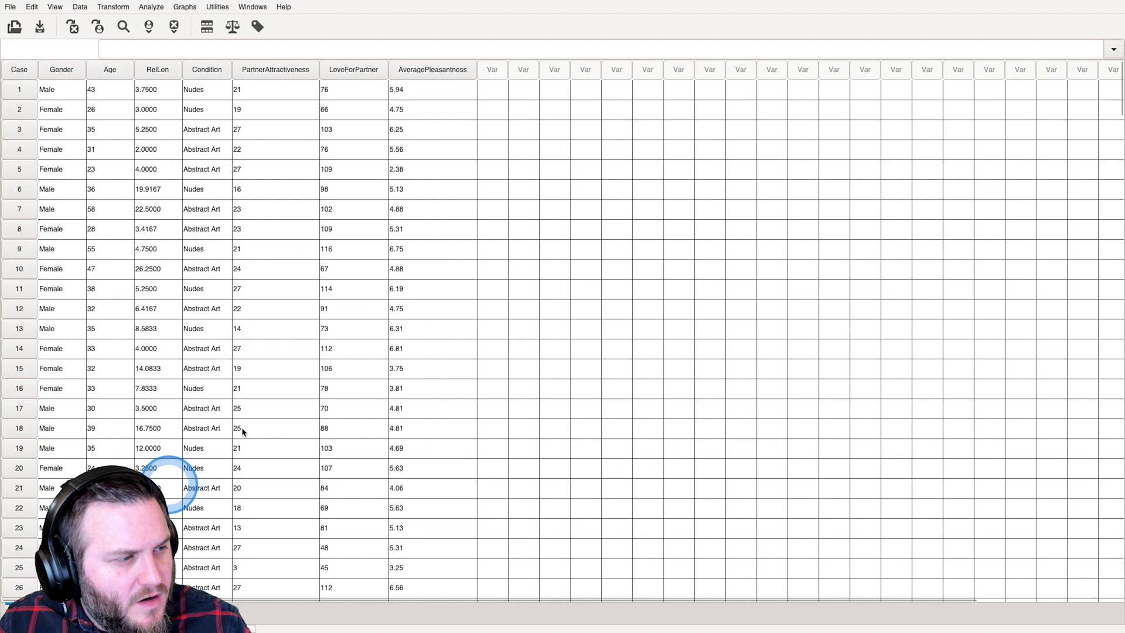
double_click(215, 91)
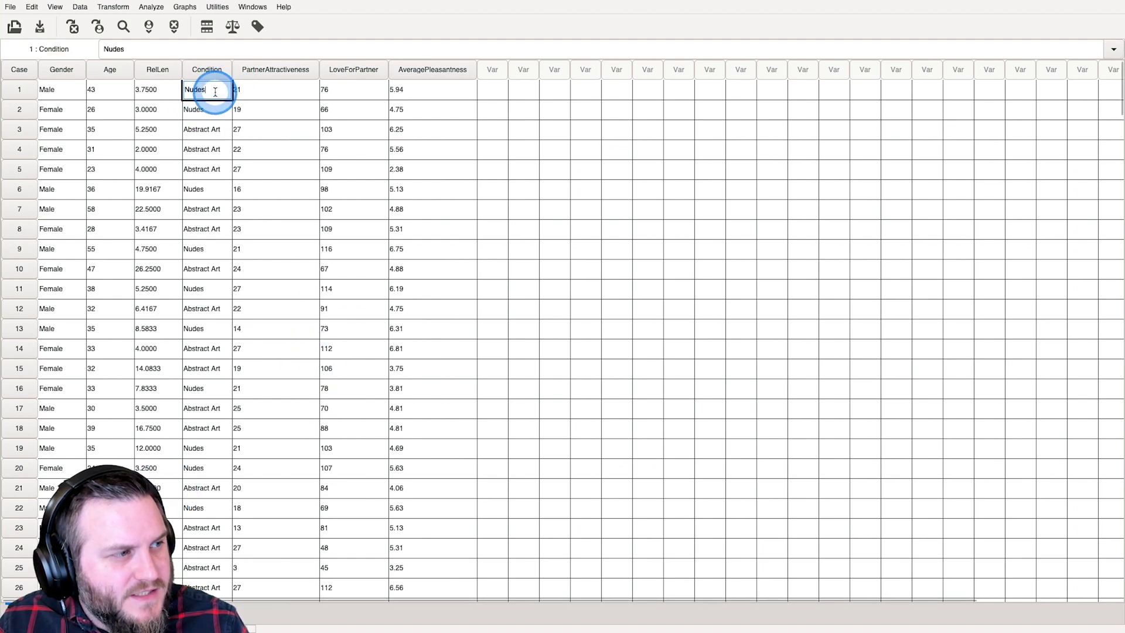
double_click(216, 91)
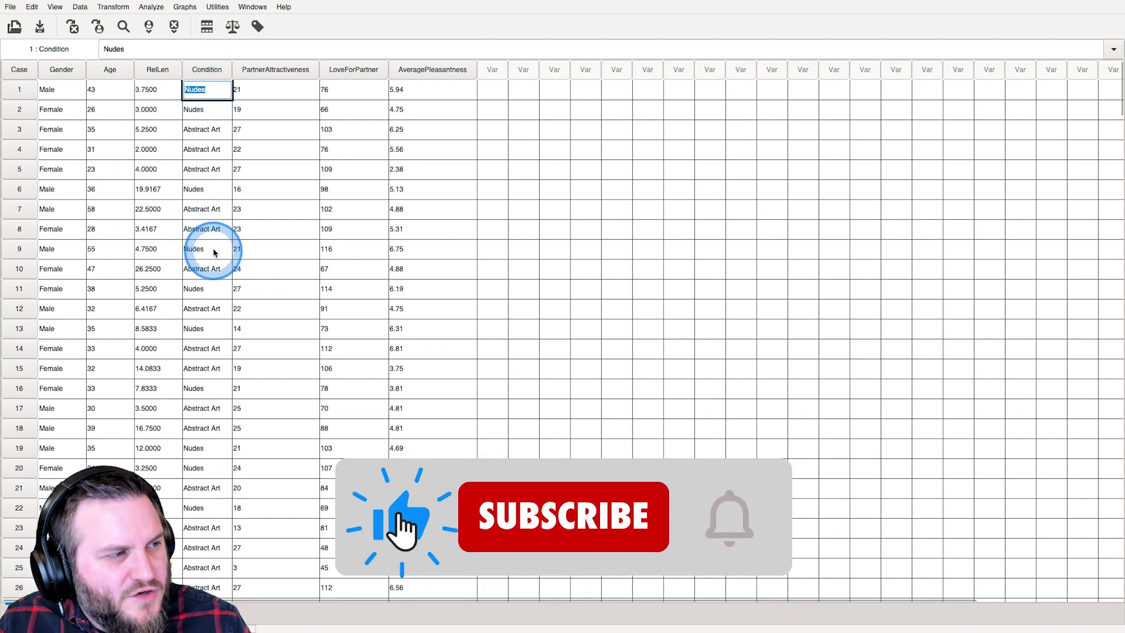
- Open Univariate Analysis, enlarge its window, and add Gender as a fixed factor
click(152, 7)
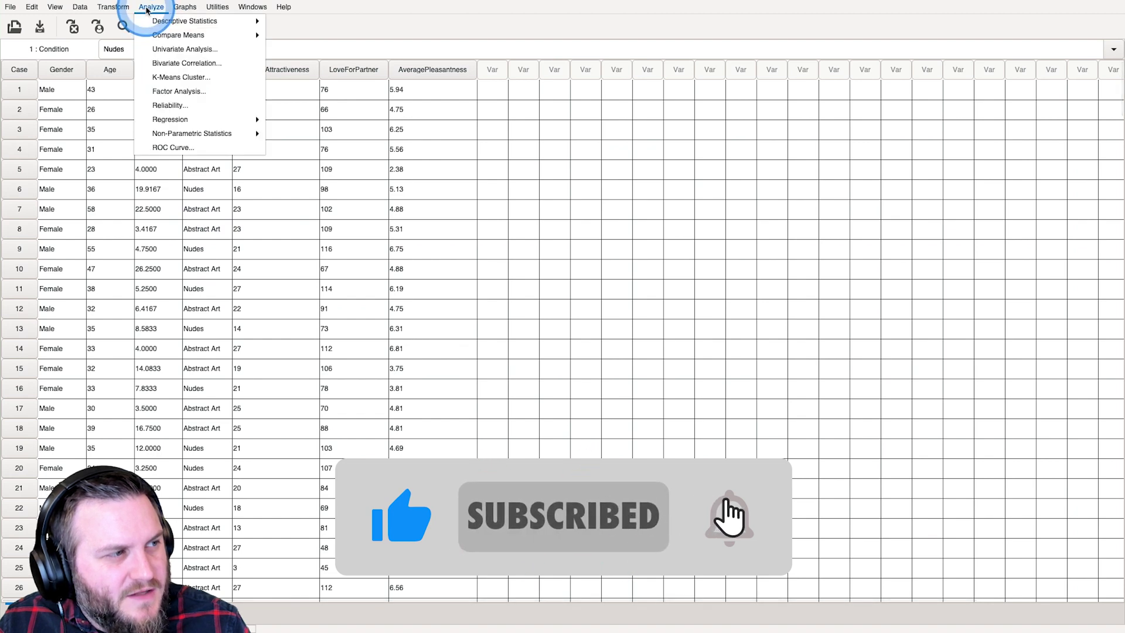
mouse_move(174, 26)
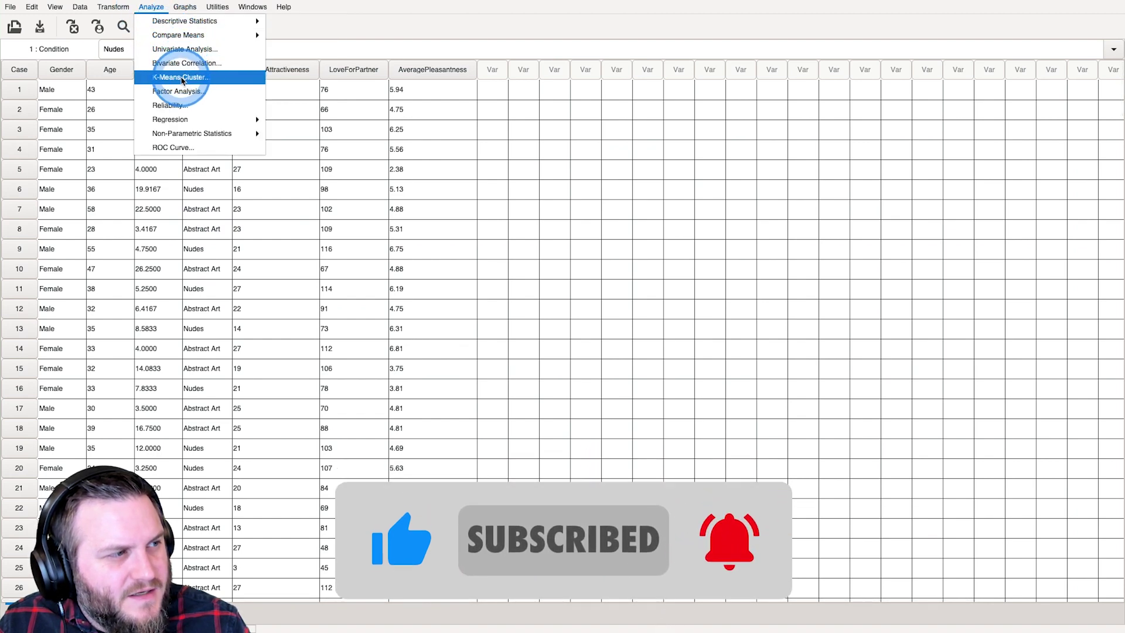
click(207, 51)
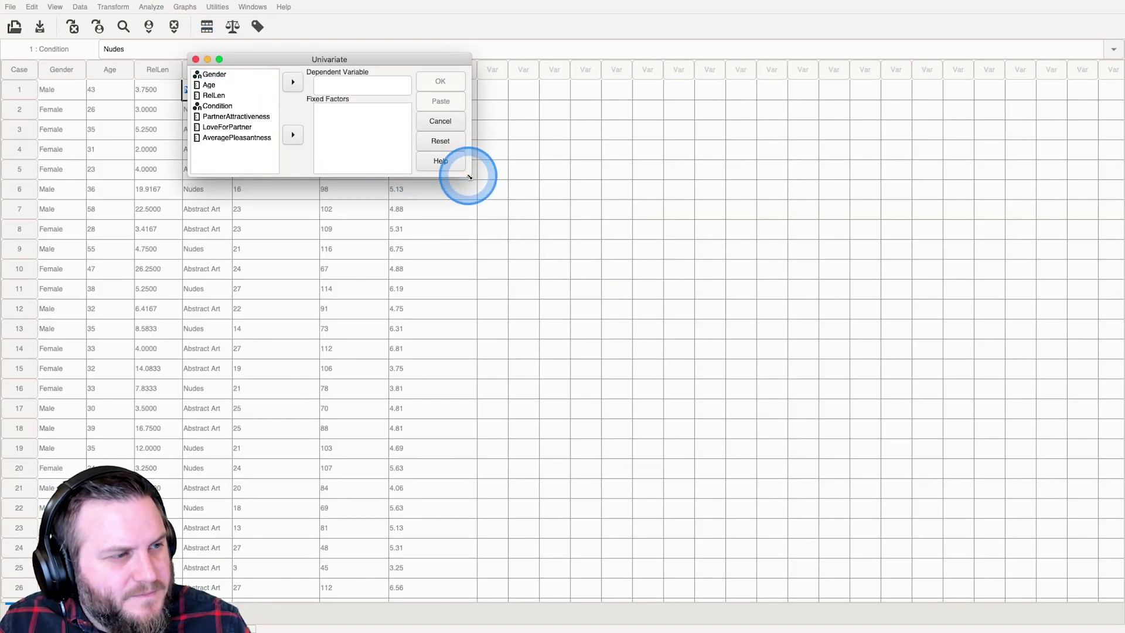
drag(469, 176, 631, 296)
click(217, 109)
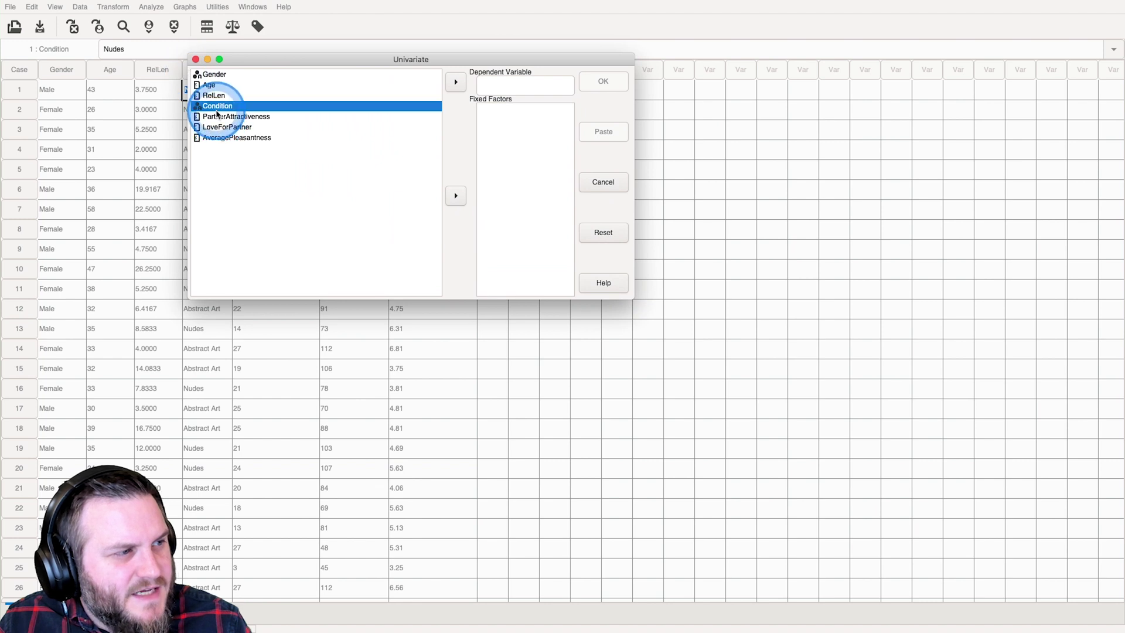
click(211, 84)
click(214, 75)
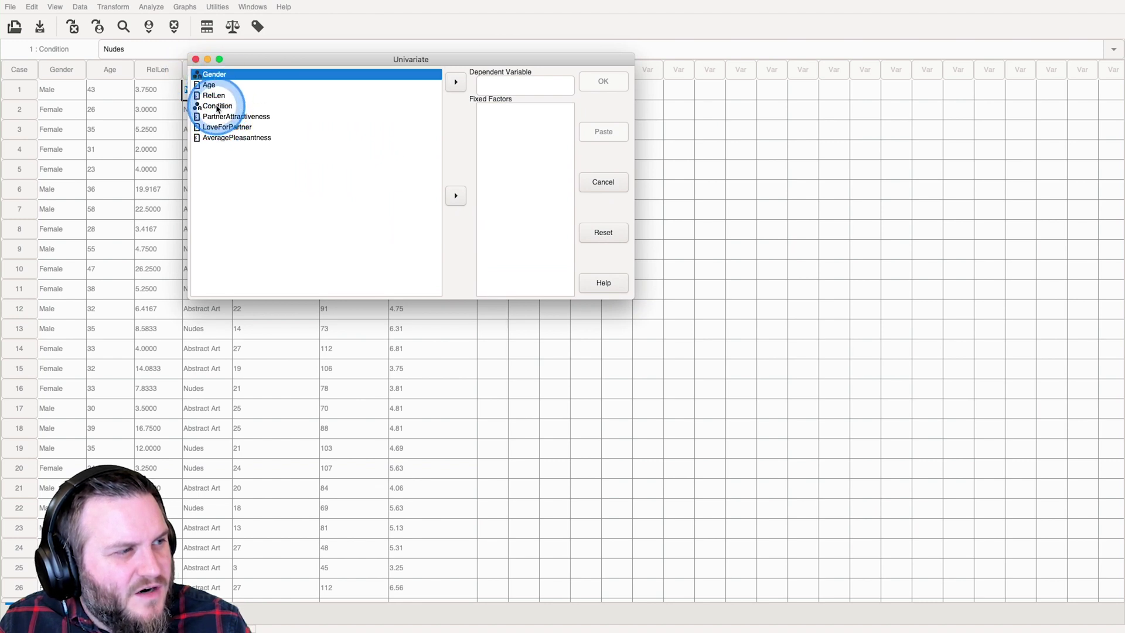
click(217, 109)
click(214, 75)
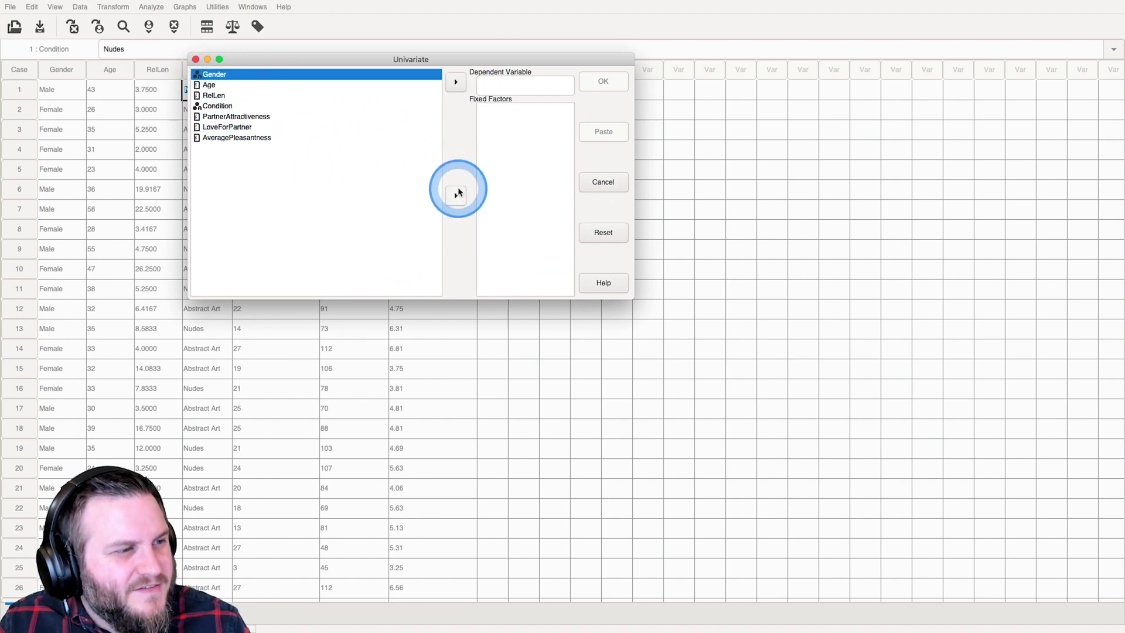
click(457, 194)
- Add Condition as a fixed factor, make AveragePleasantness the dependent variable, and run it
click(299, 95)
click(221, 85)
click(217, 96)
click(502, 213)
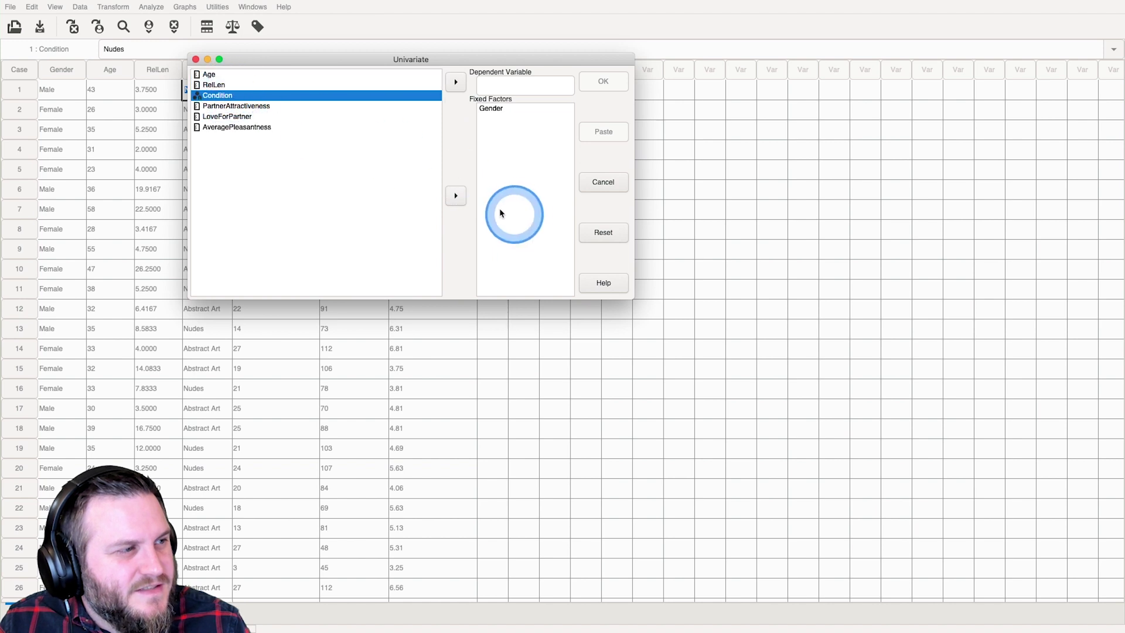
click(456, 195)
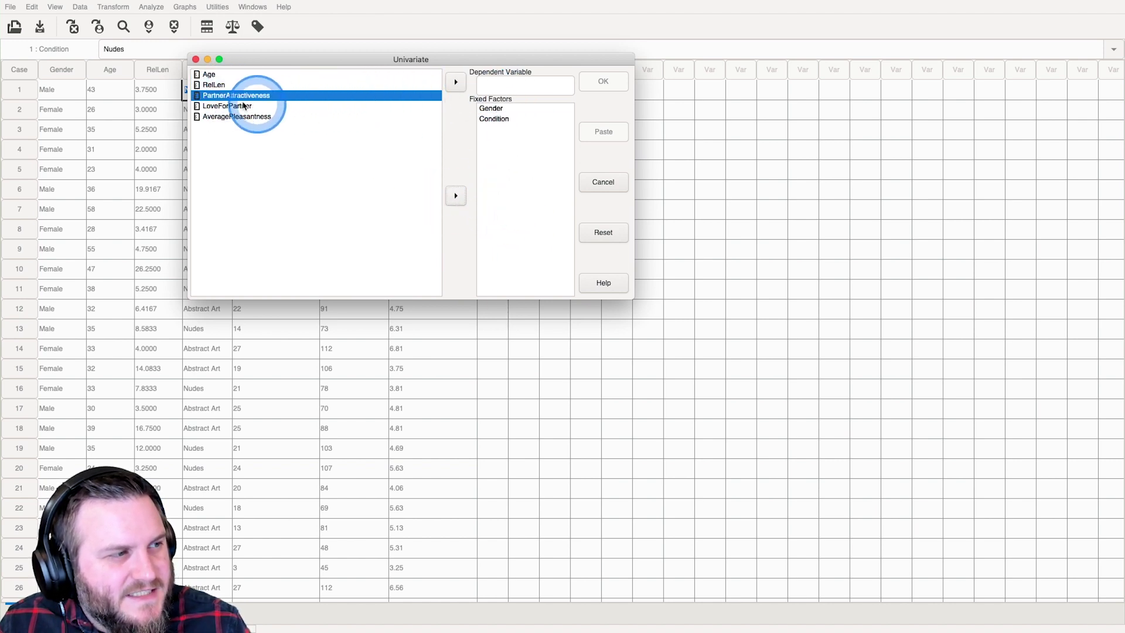
click(237, 117)
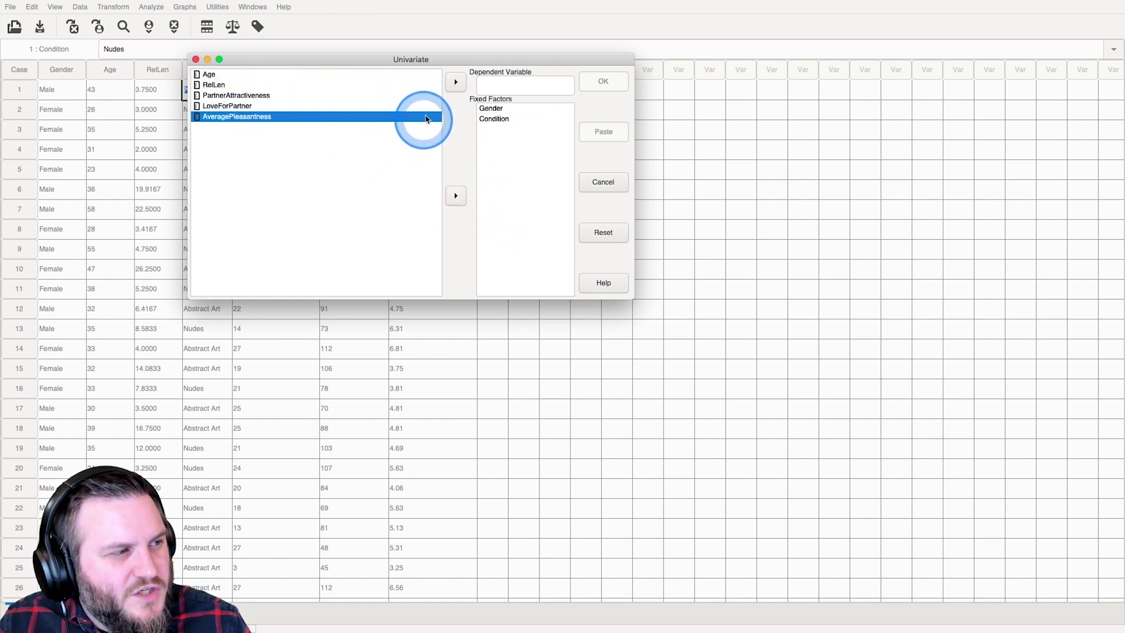
click(456, 86)
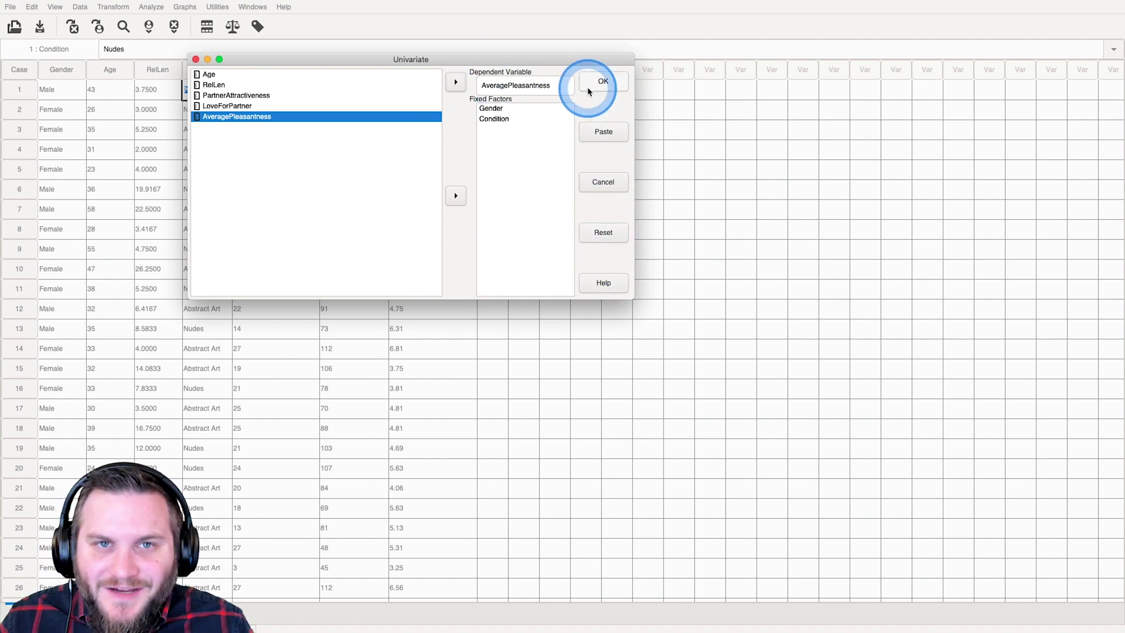
click(605, 83)
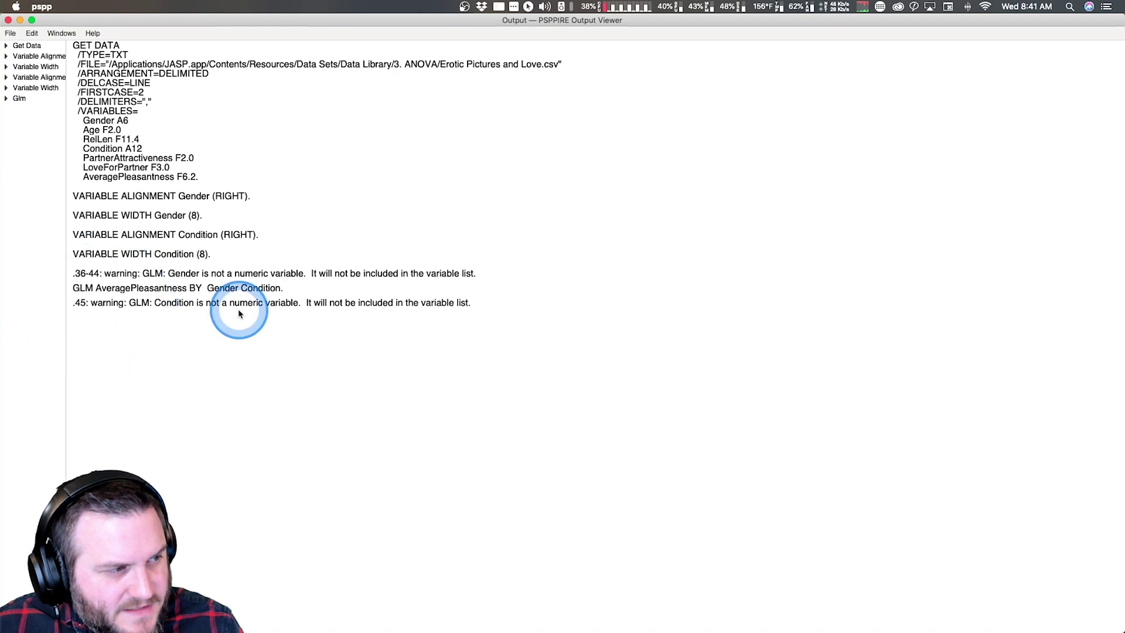
- Maximize the Output Viewer to read the non-numeric Gender and Condition warnings
click(32, 22)
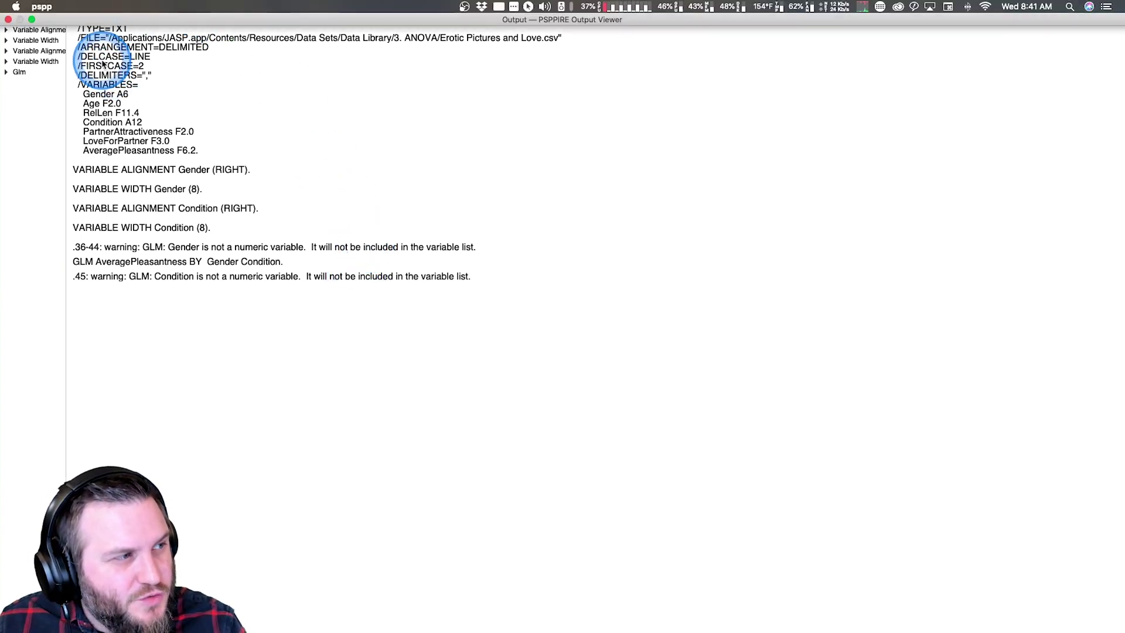
click(69, 8)
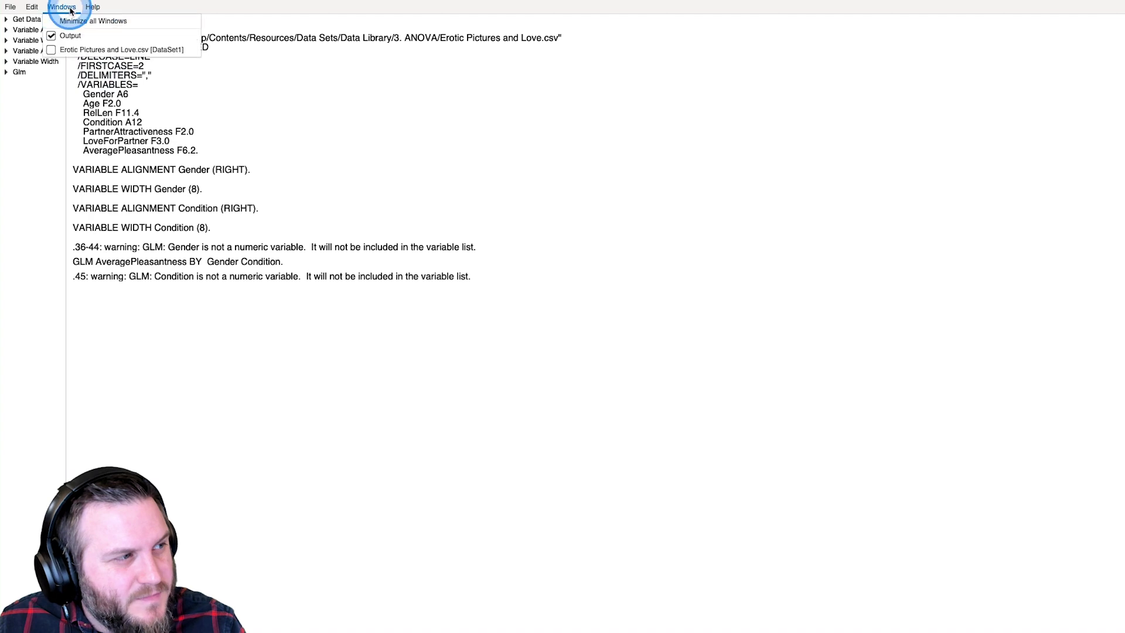
- Bring up the dataset editor and change Condition and Gender from String to Numeric type
click(73, 49)
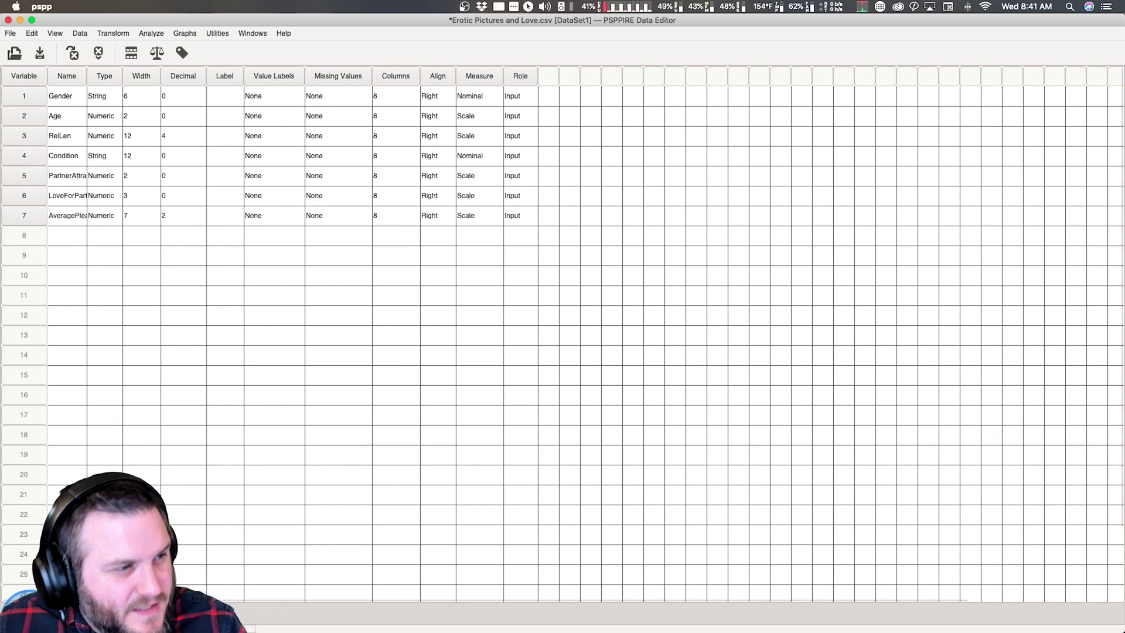
click(111, 155)
click(118, 155)
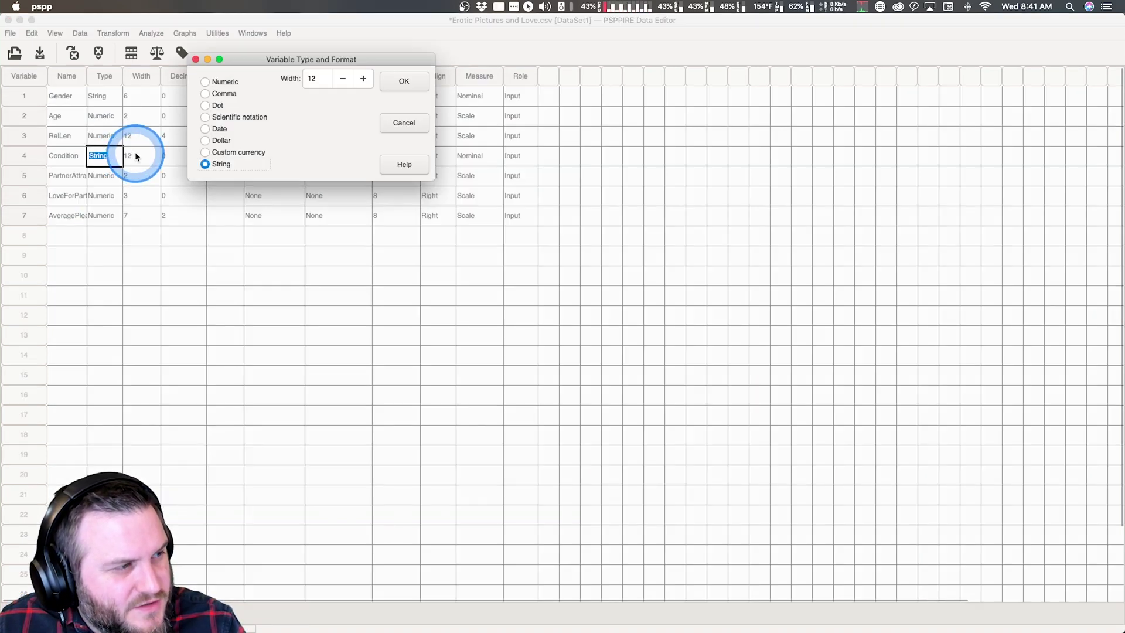
click(225, 81)
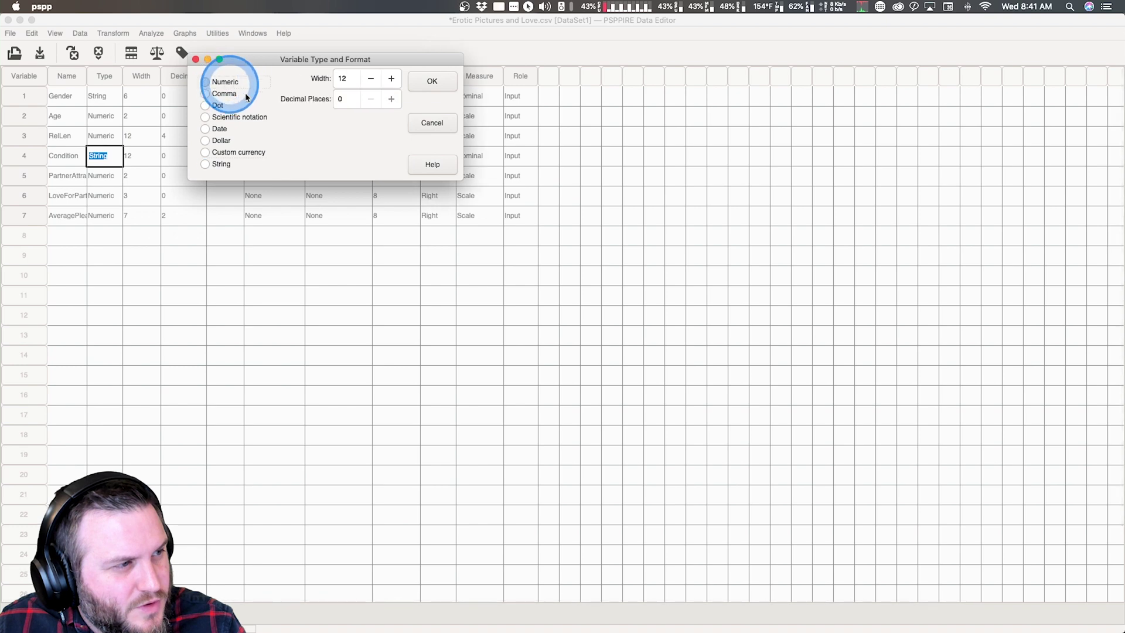
click(441, 80)
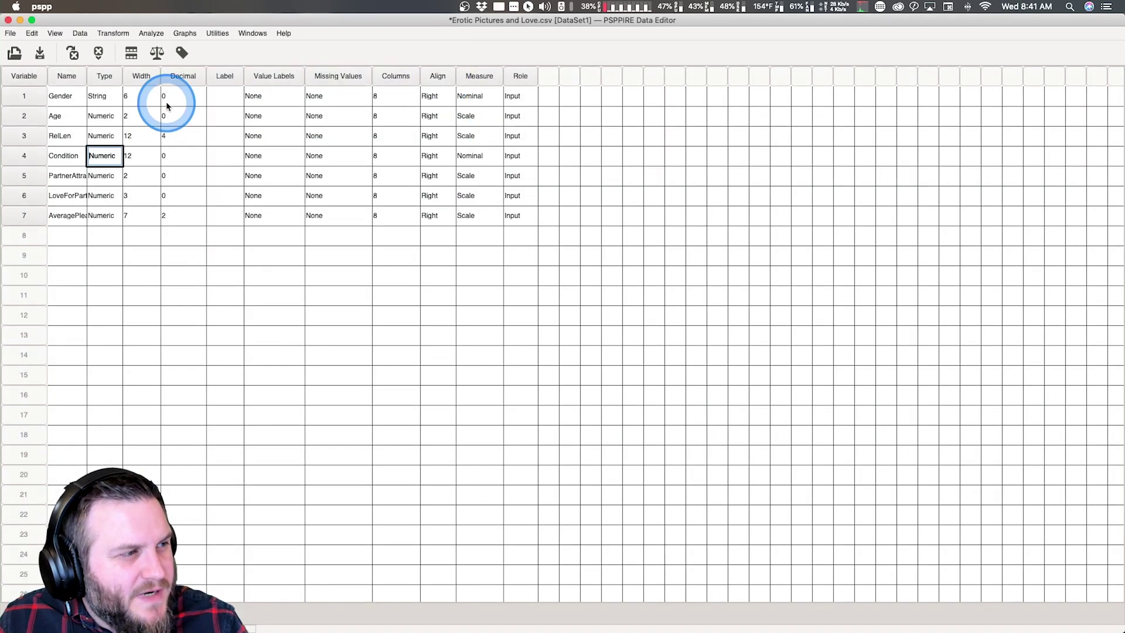
click(115, 105)
click(110, 93)
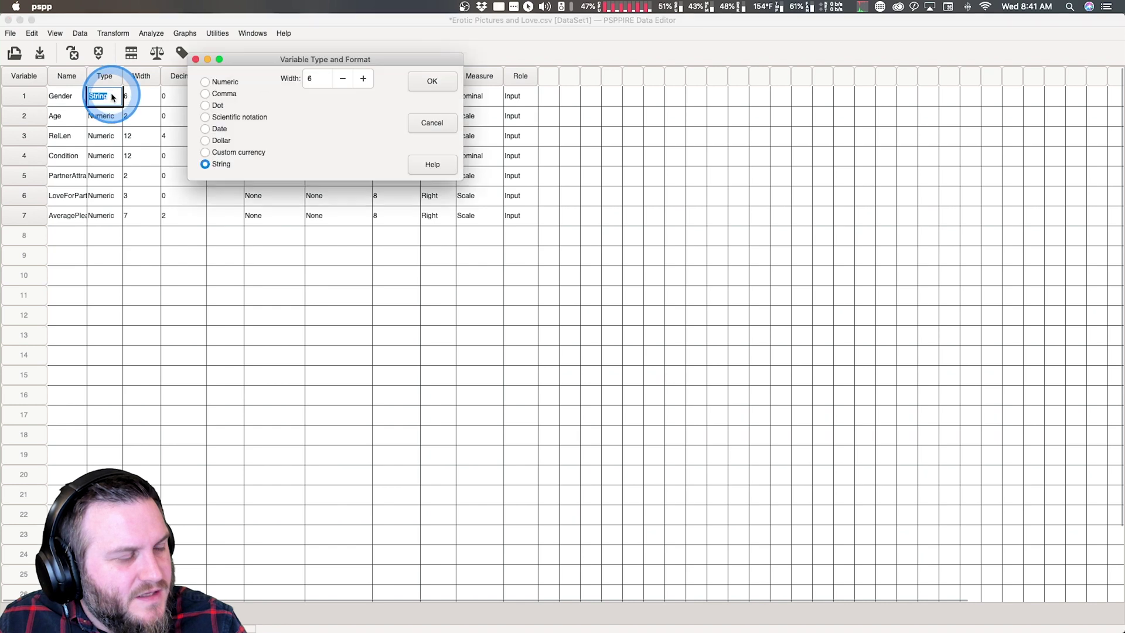
click(222, 81)
click(410, 86)
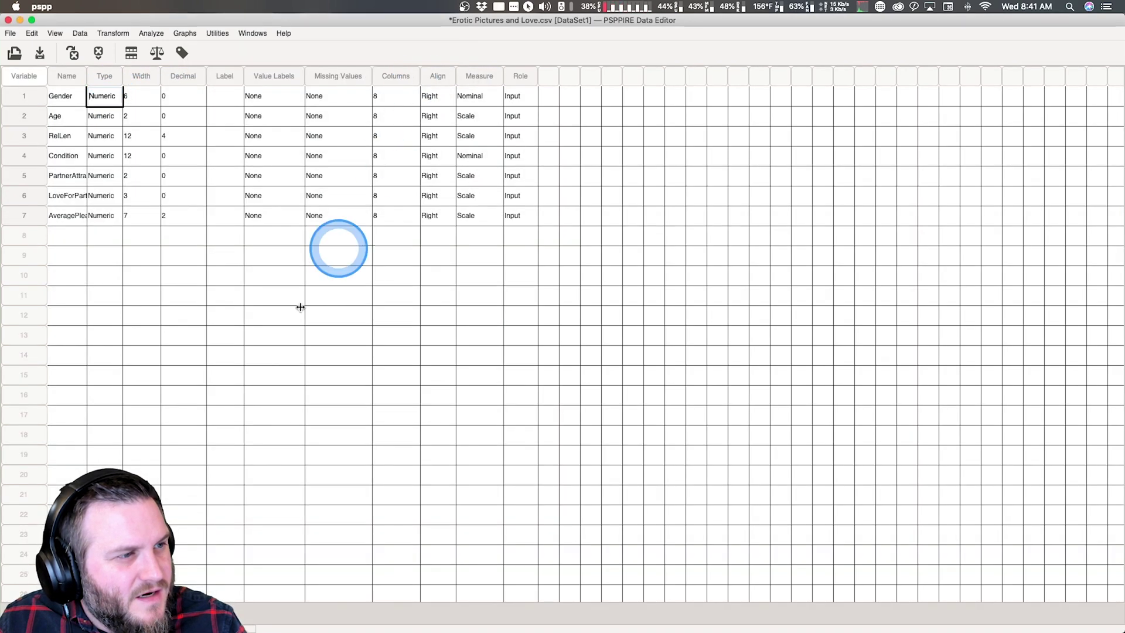
key(ctrl+Page_Up)
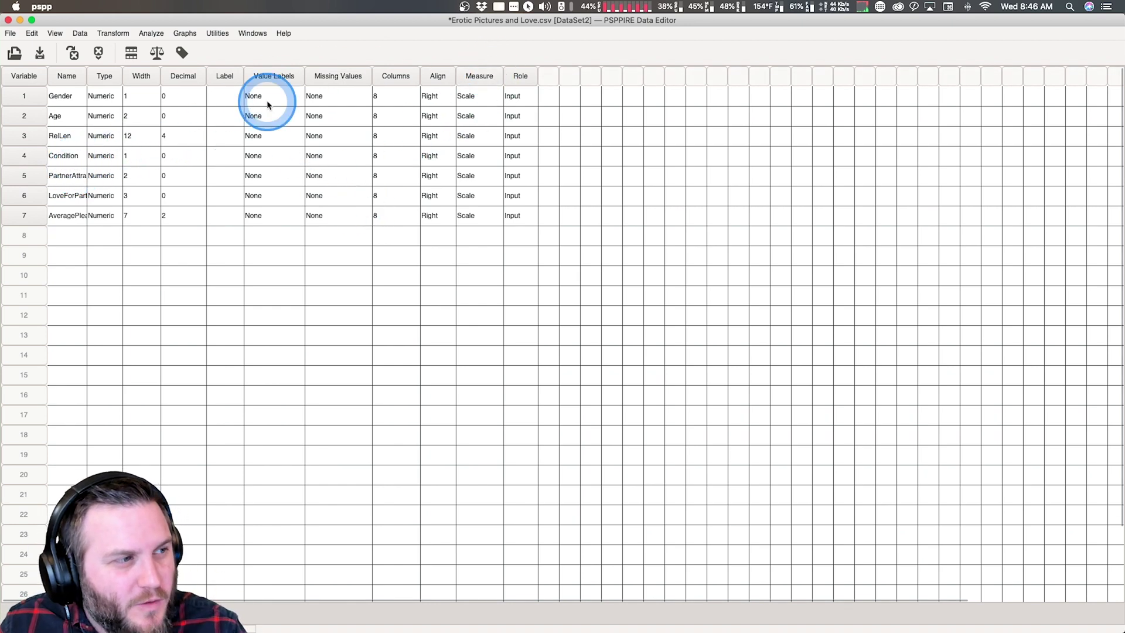
- Open the Measure choices for Gender in DataSet2's Variable View
click(494, 96)
- Set the Measure of both Gender and Condition to Nominal
click(493, 95)
click(478, 106)
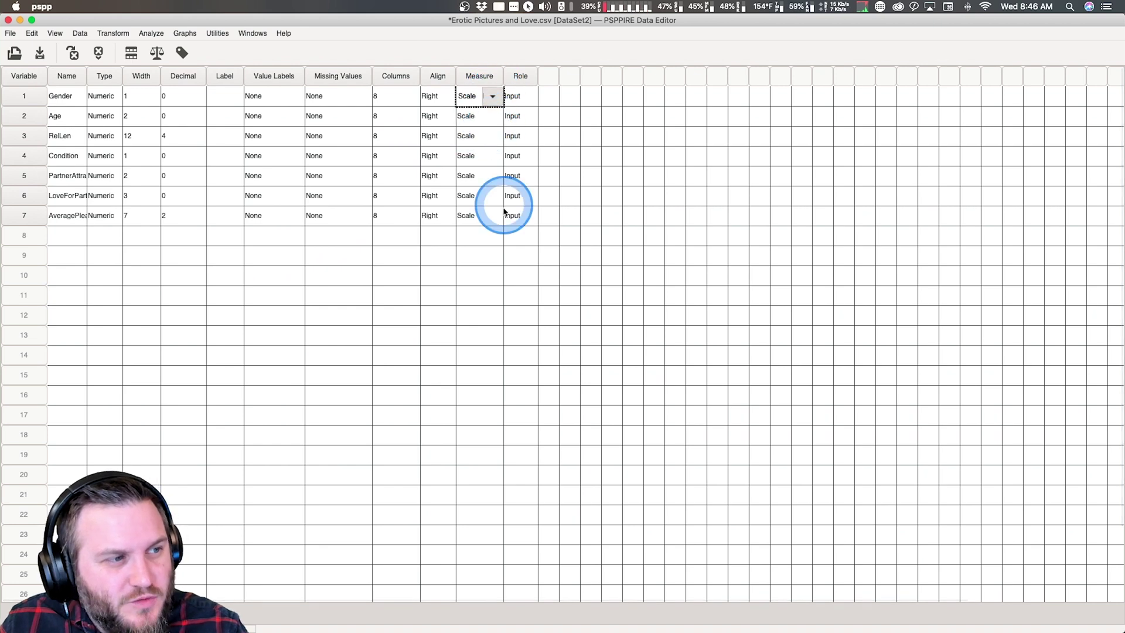
click(493, 157)
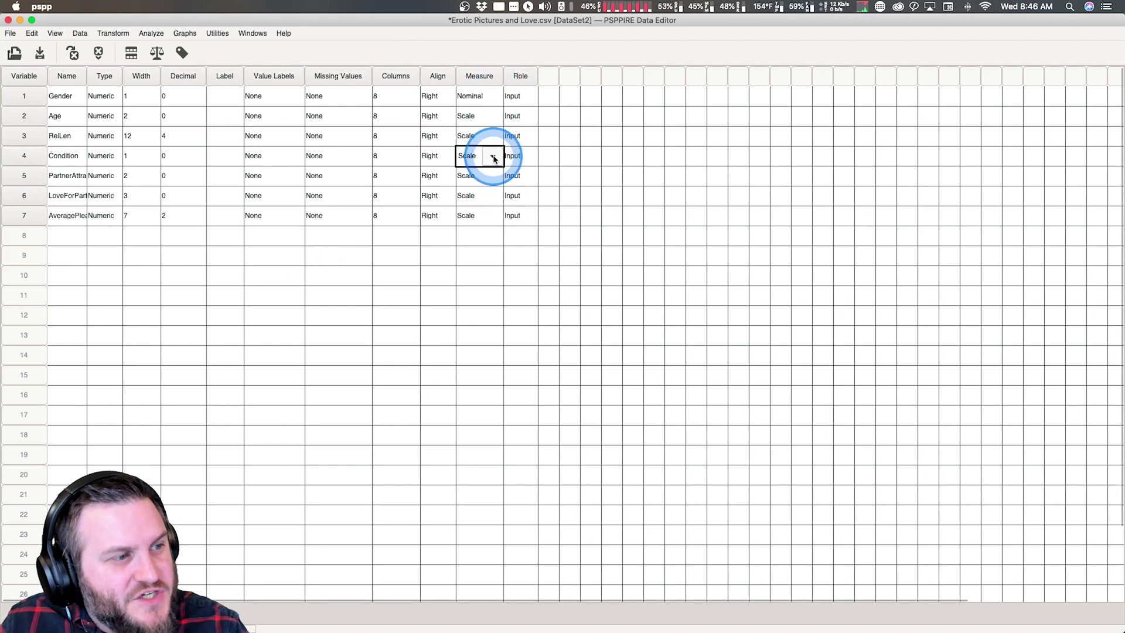
click(486, 175)
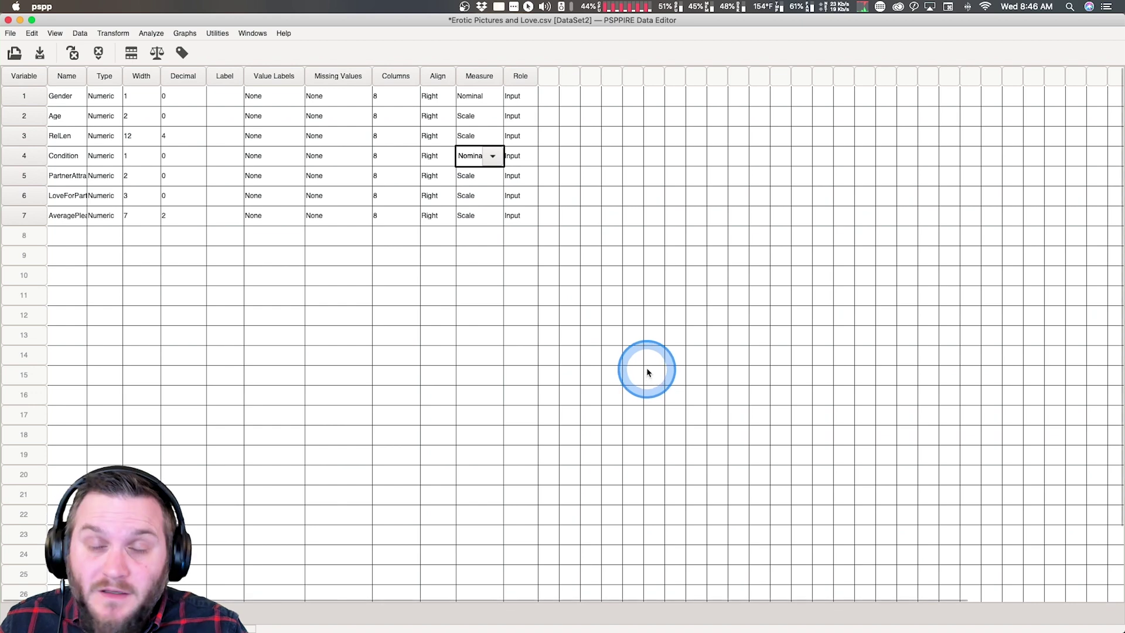
- Give Gender the value labels 0 = Male and 1 = Female
click(296, 97)
click(299, 96)
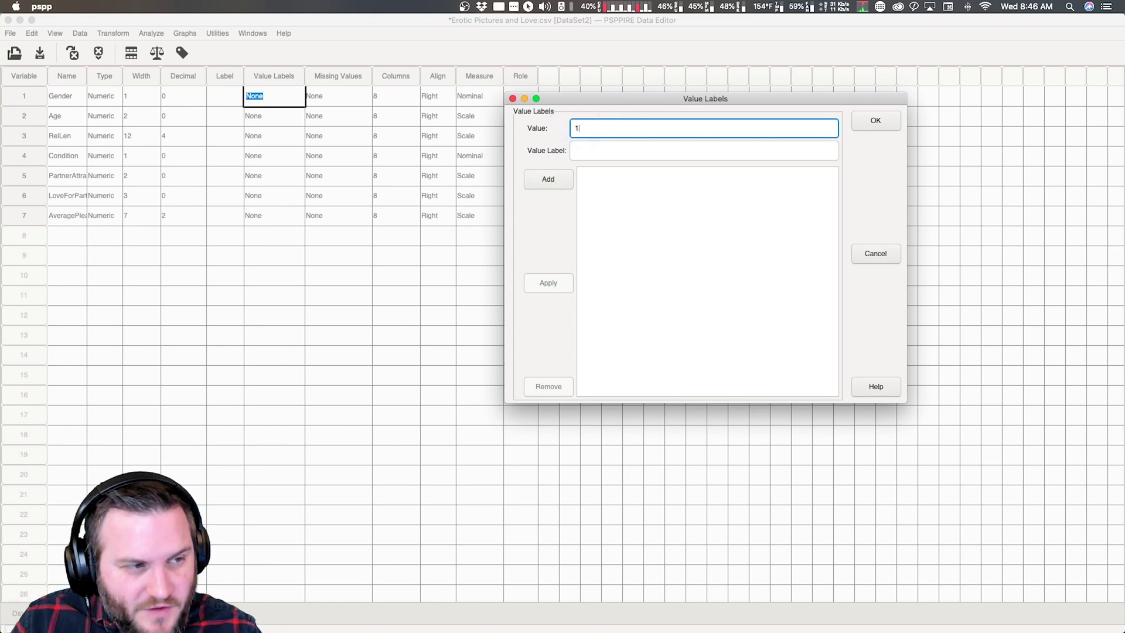
key(Tab)
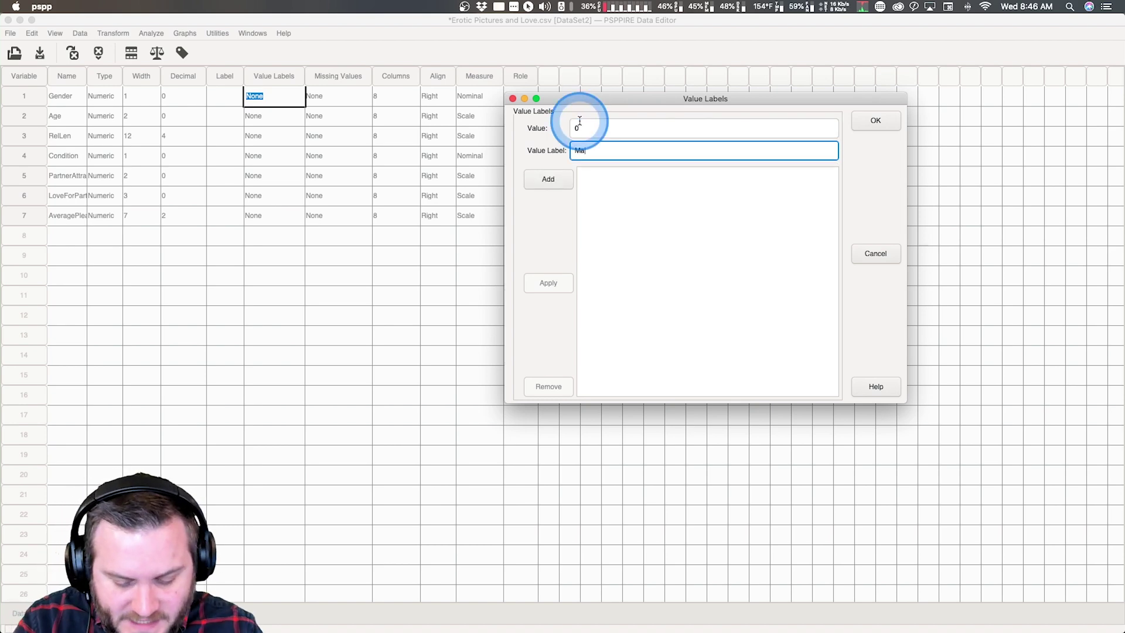
click(548, 179)
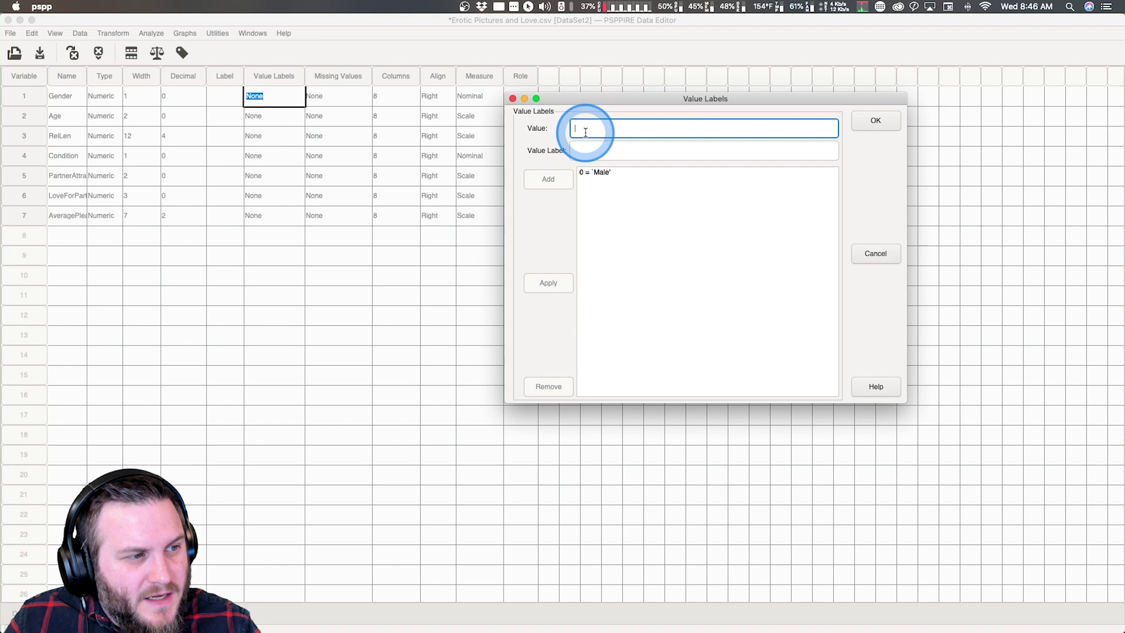
text(1)
click(589, 148)
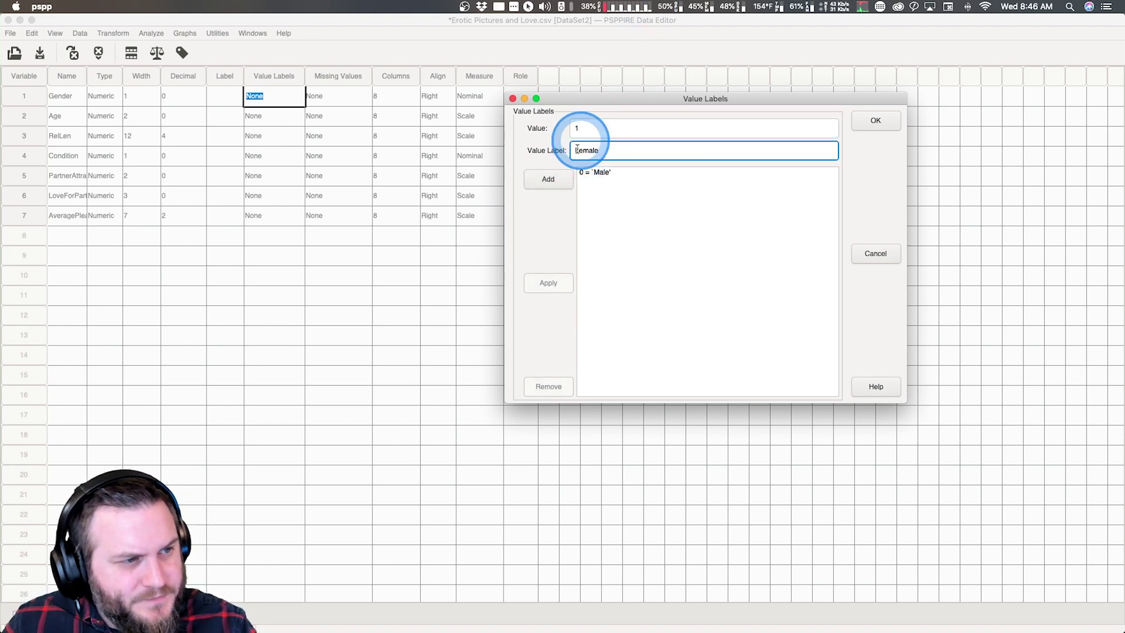
click(551, 178)
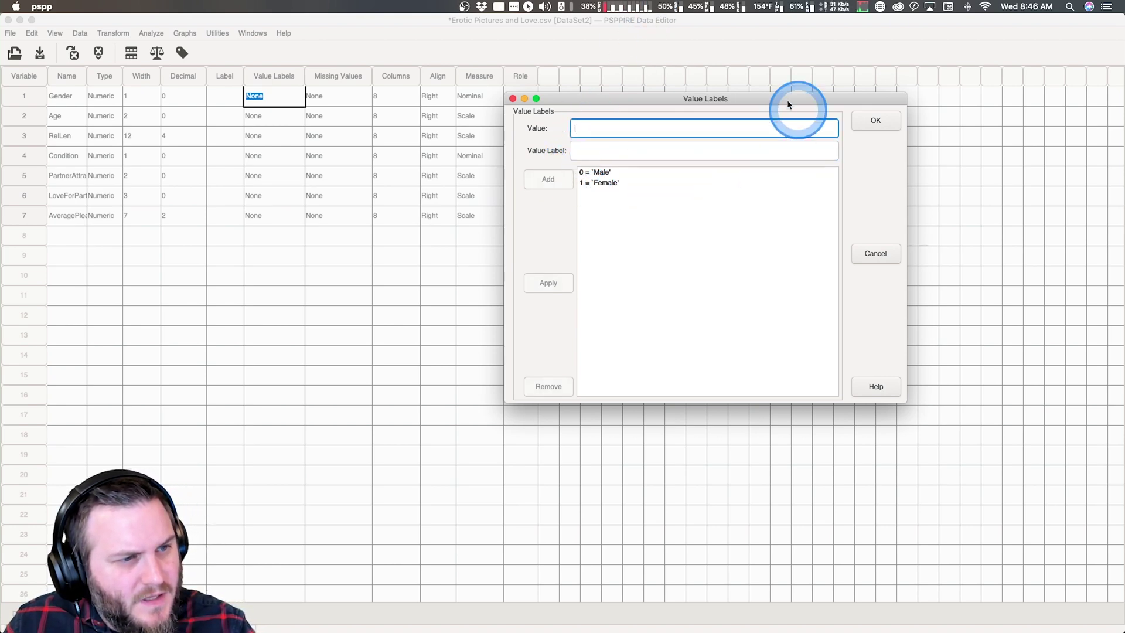
click(876, 121)
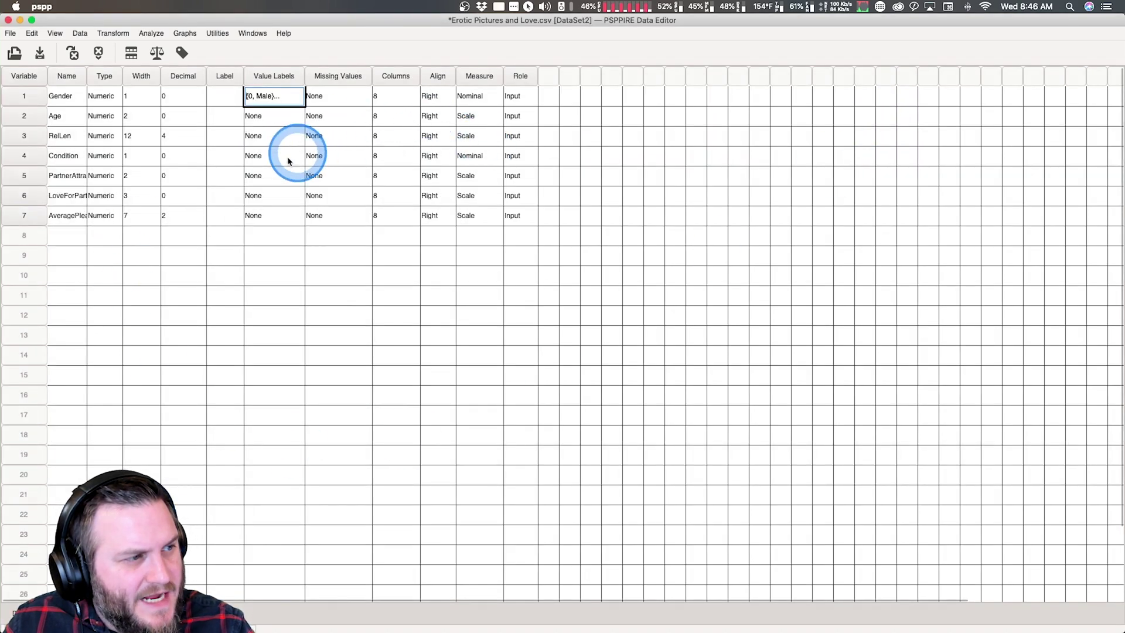
- Label Condition's values 0 = Nudes and 1 = Abstract Art, then maximize the data editor
click(296, 155)
click(300, 156)
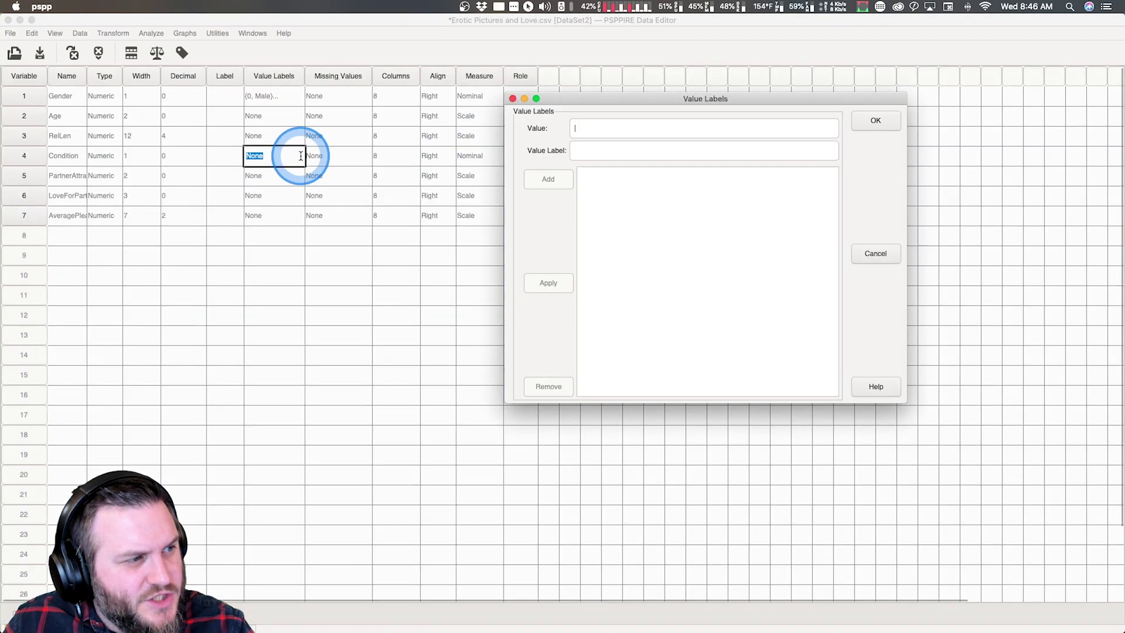
click(598, 139)
key(Tab)
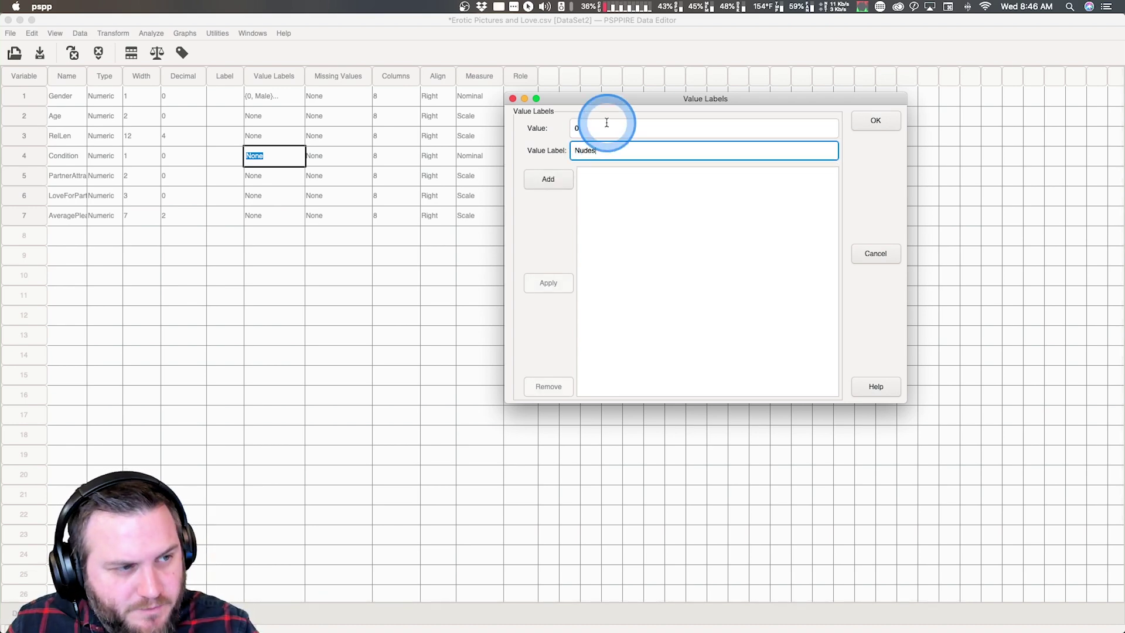
click(560, 175)
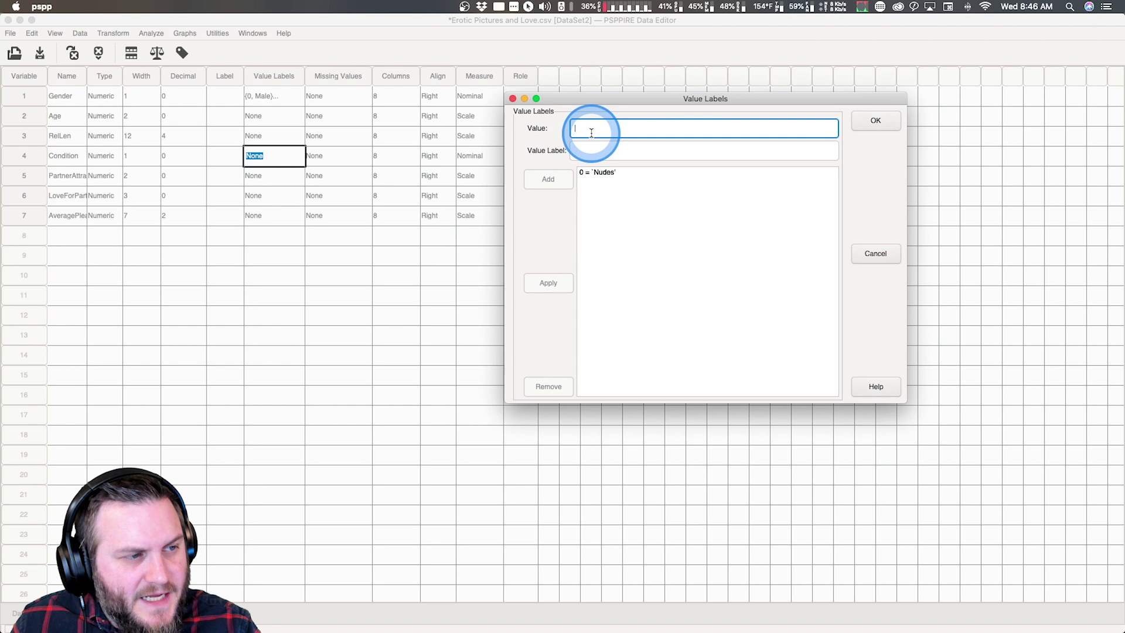
text(1)
key(Tab)
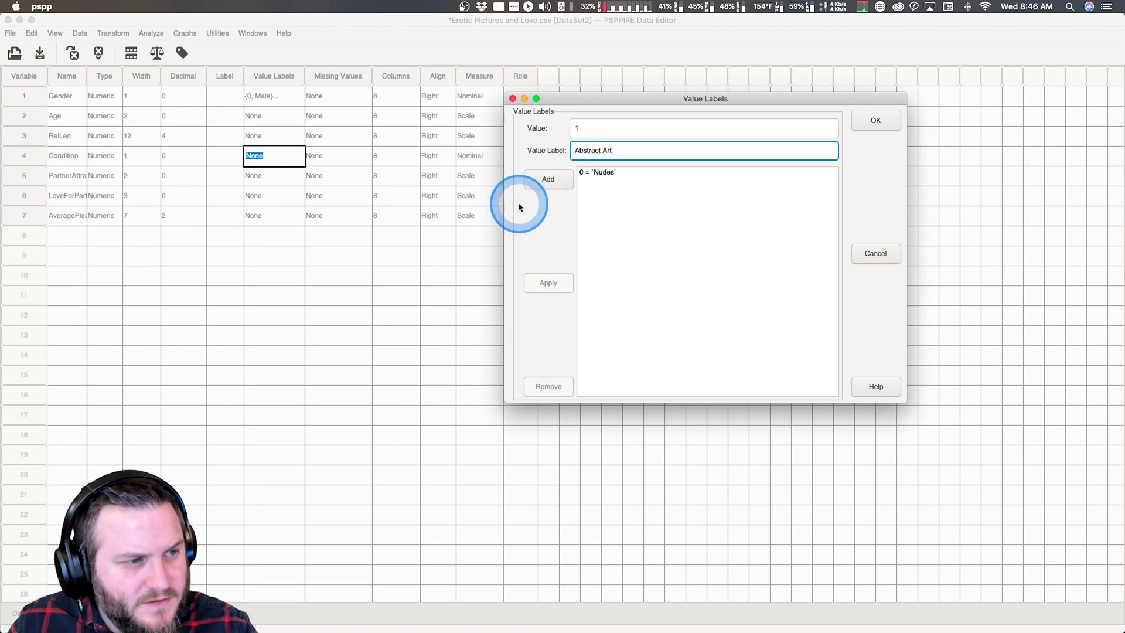
text(Abstract Art)
click(536, 177)
click(886, 120)
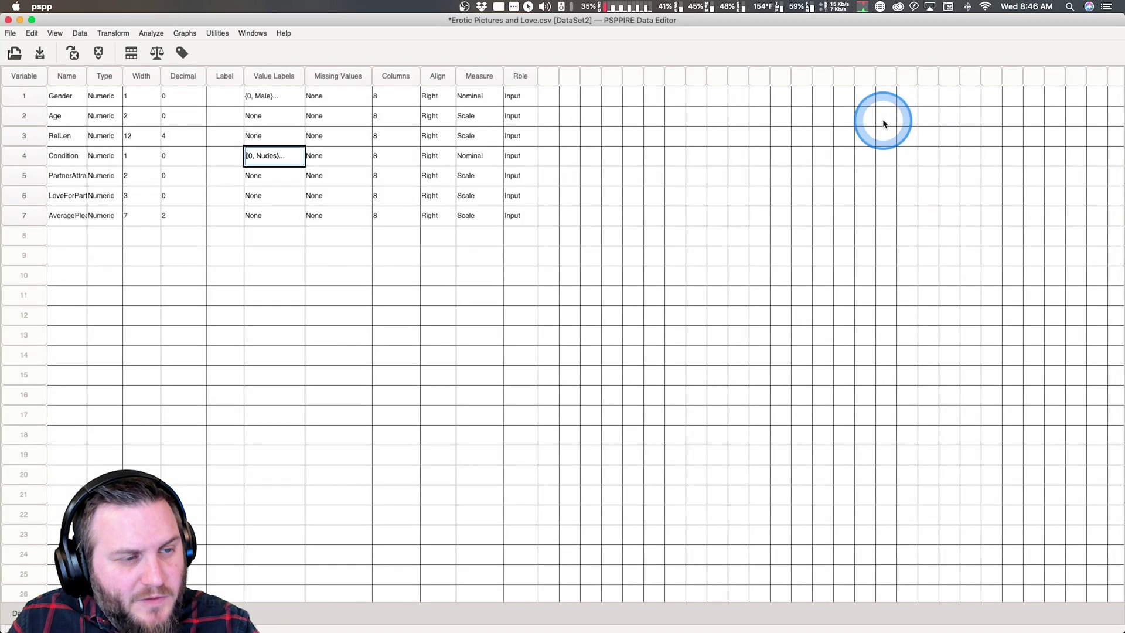
click(33, 25)
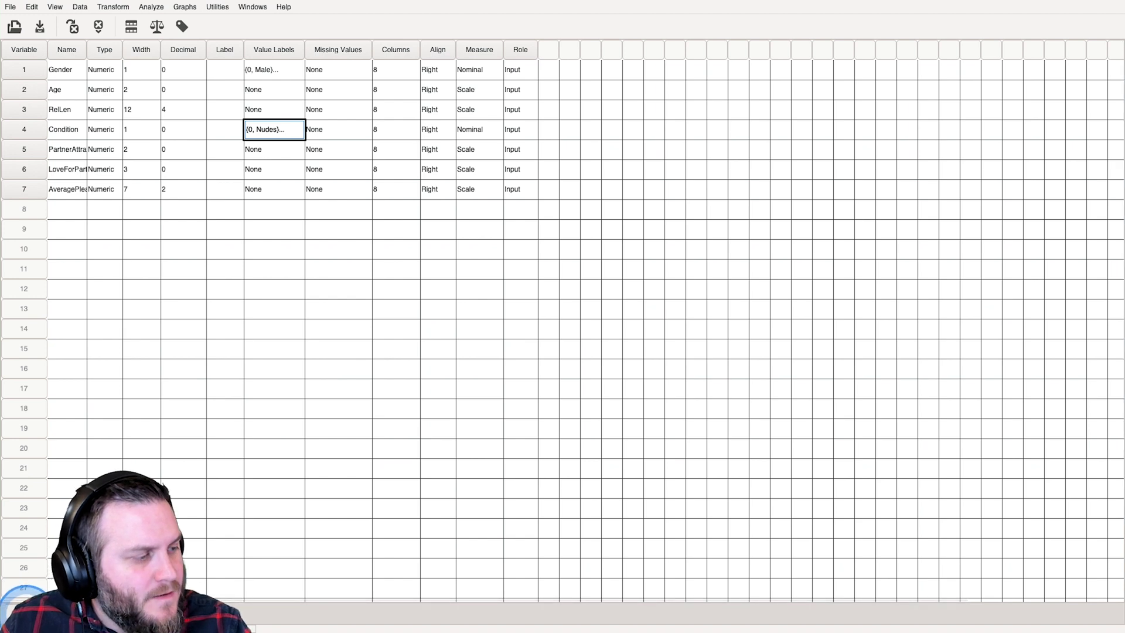
- From Data View, rerun Univariate Analysis: AveragePleasantness dependent, numeric Gender and Condition as fixed factors
key(ctrl+Page_Up)
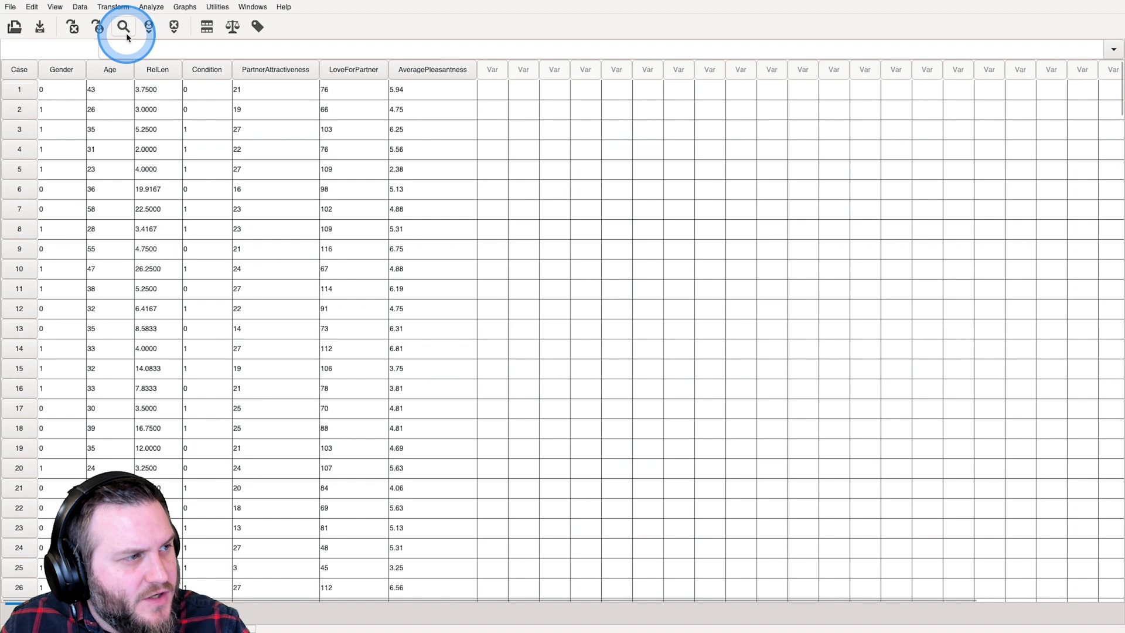
click(151, 8)
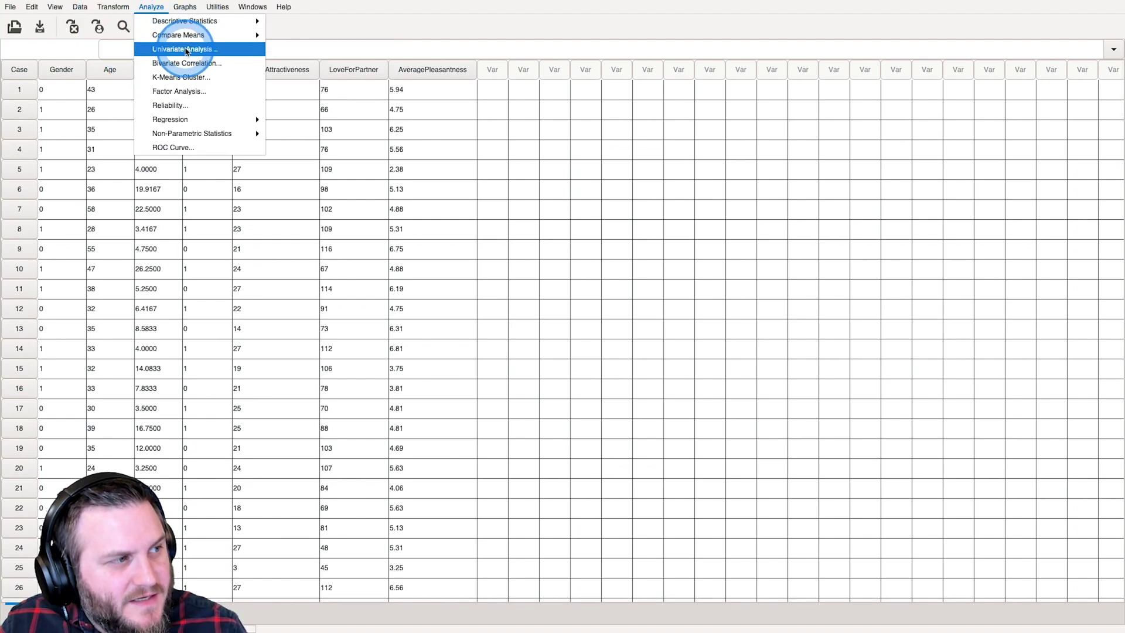
click(186, 49)
click(213, 75)
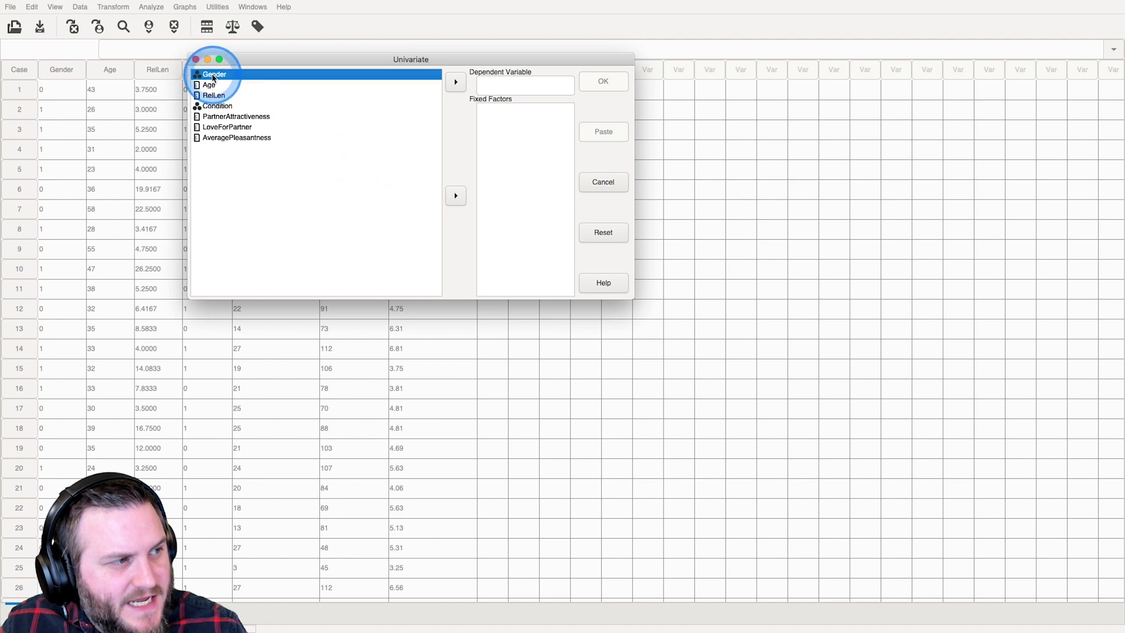
click(456, 195)
click(214, 97)
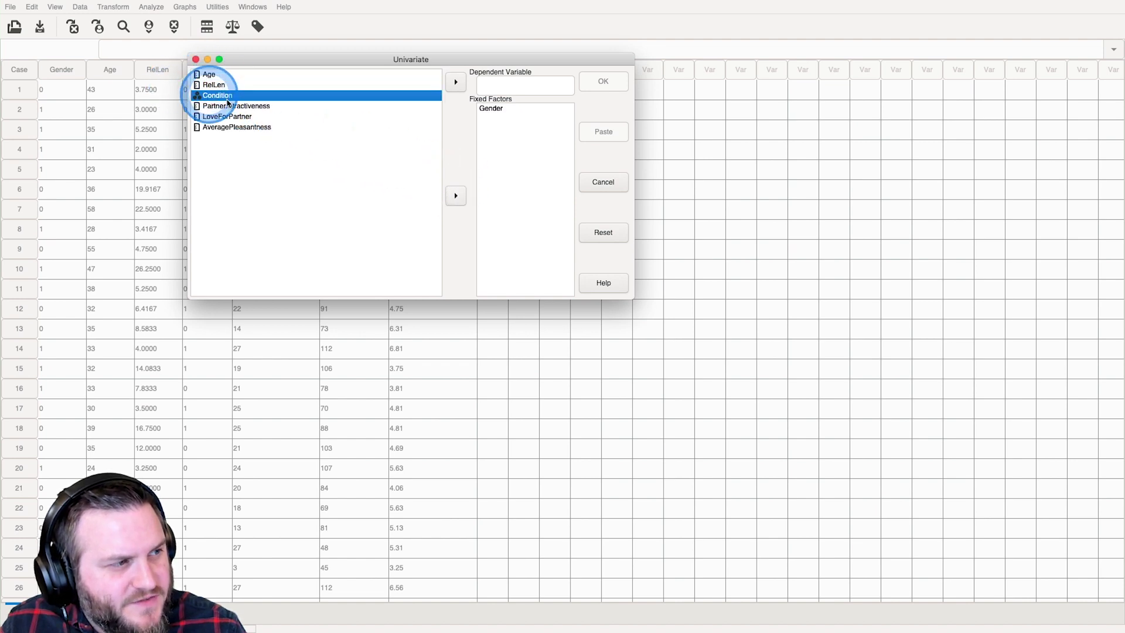
click(450, 185)
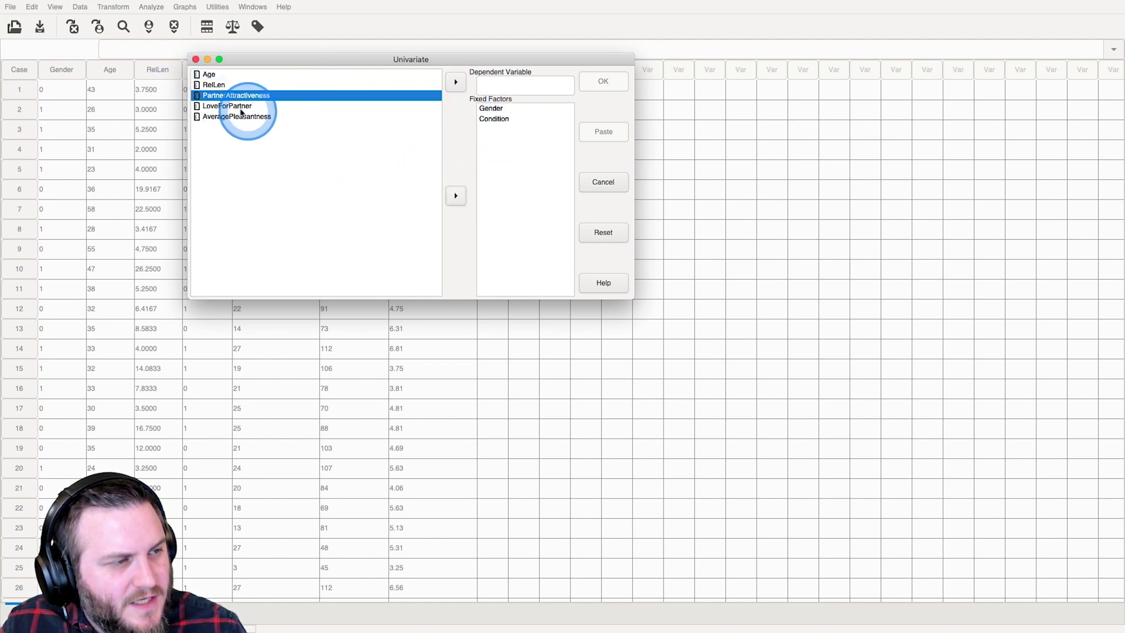
click(229, 117)
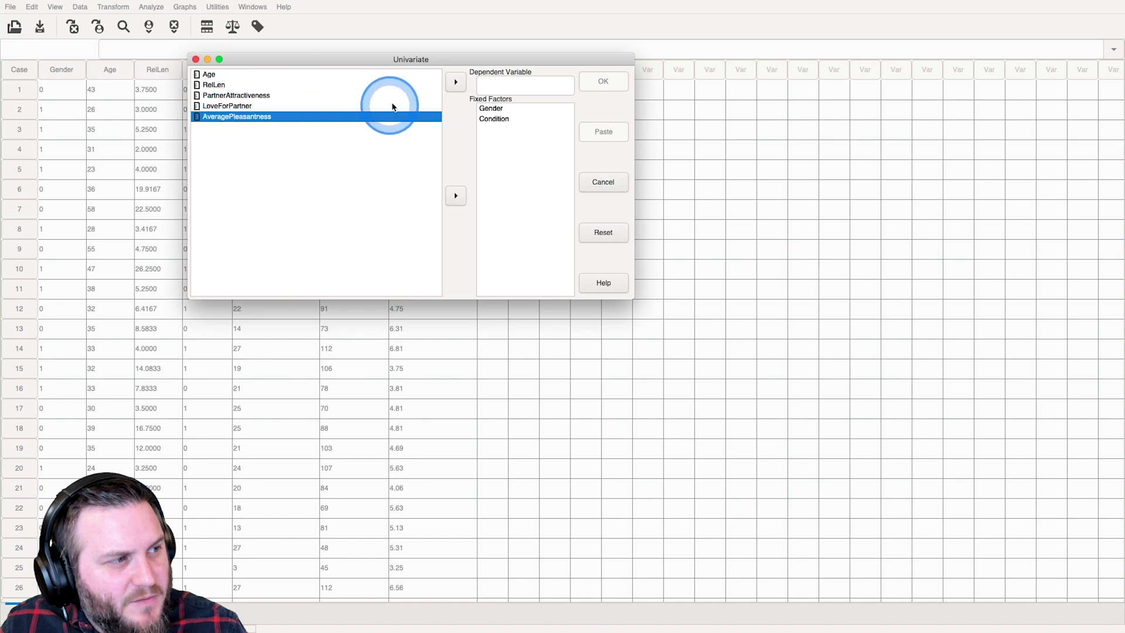
click(456, 82)
click(604, 82)
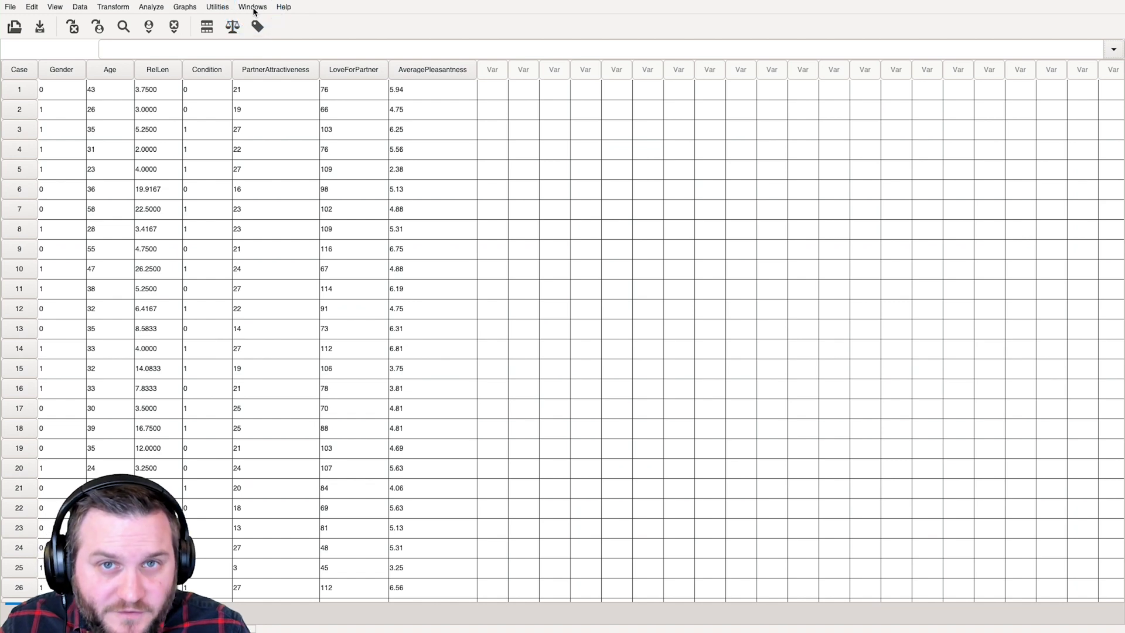
- Switch to the Output window to view the Tests of Between-Subjects Effects table
click(253, 7)
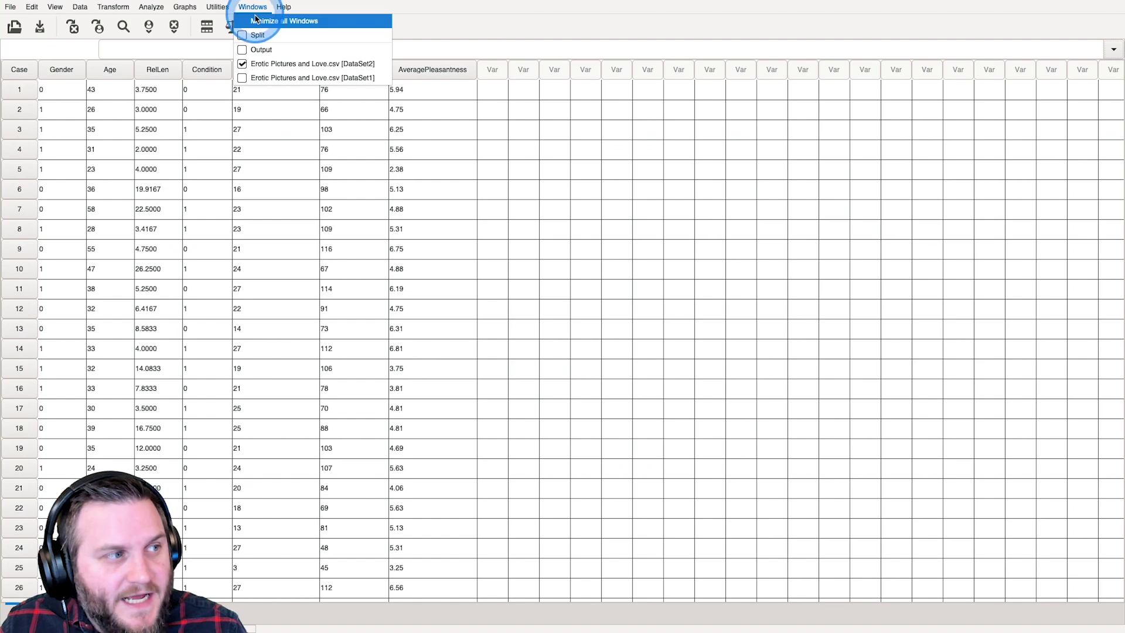
click(259, 48)
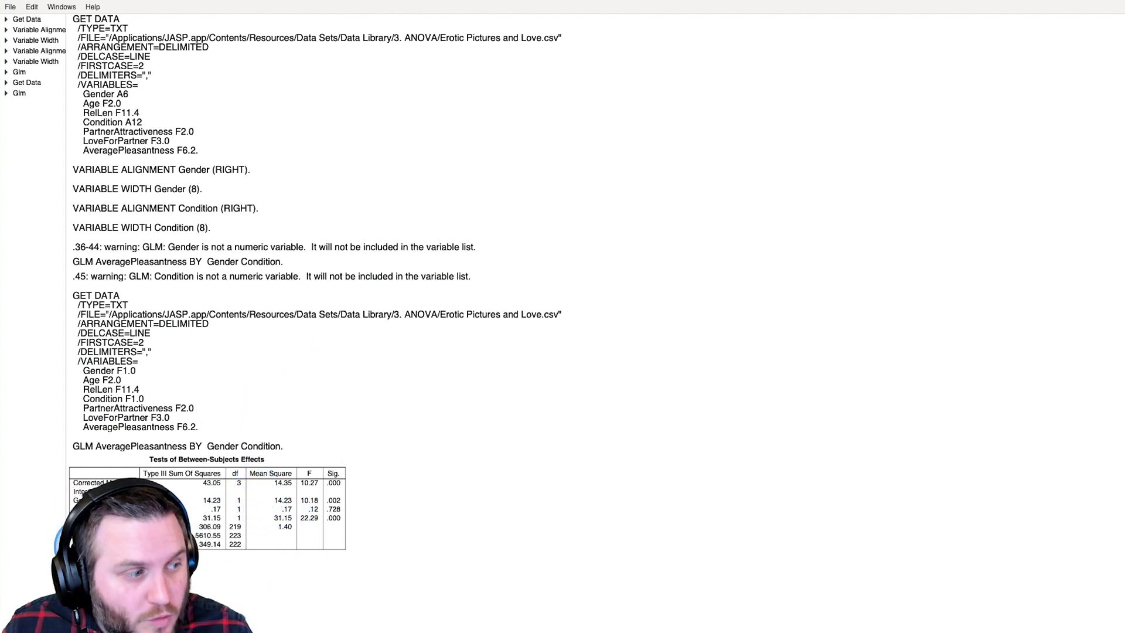
- Drag the outline pane's divider right so the output item names show in full
drag(66, 551, 178, 548)
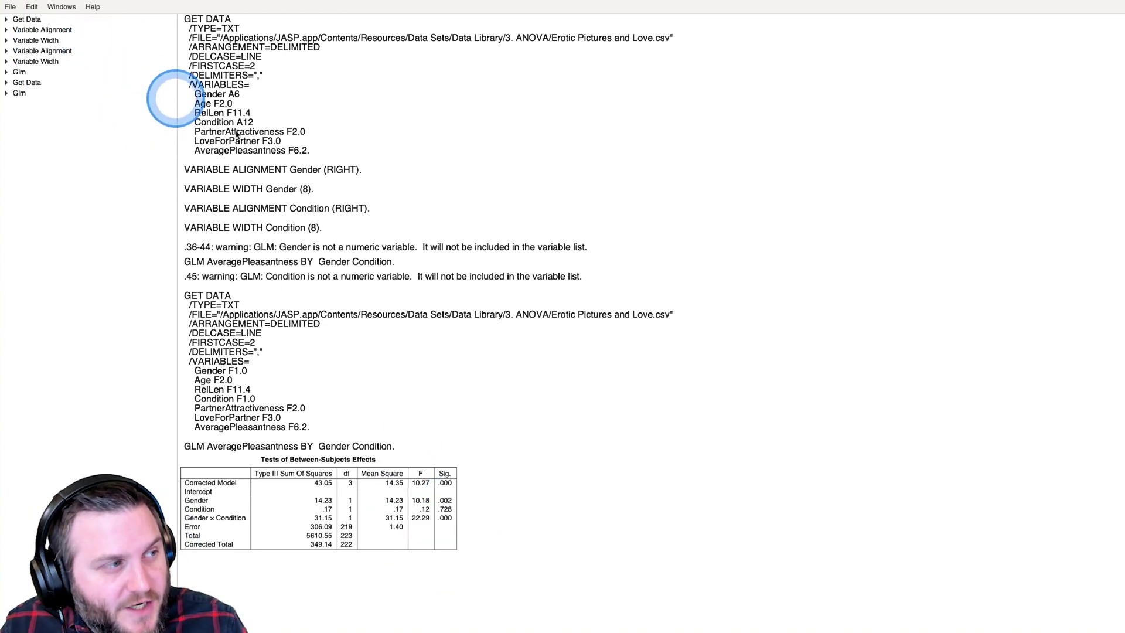
- Switch back to the Erotic Pictures and Love.csv [DataSet2] data editor via the Windows menu
mouse_move(12, 5)
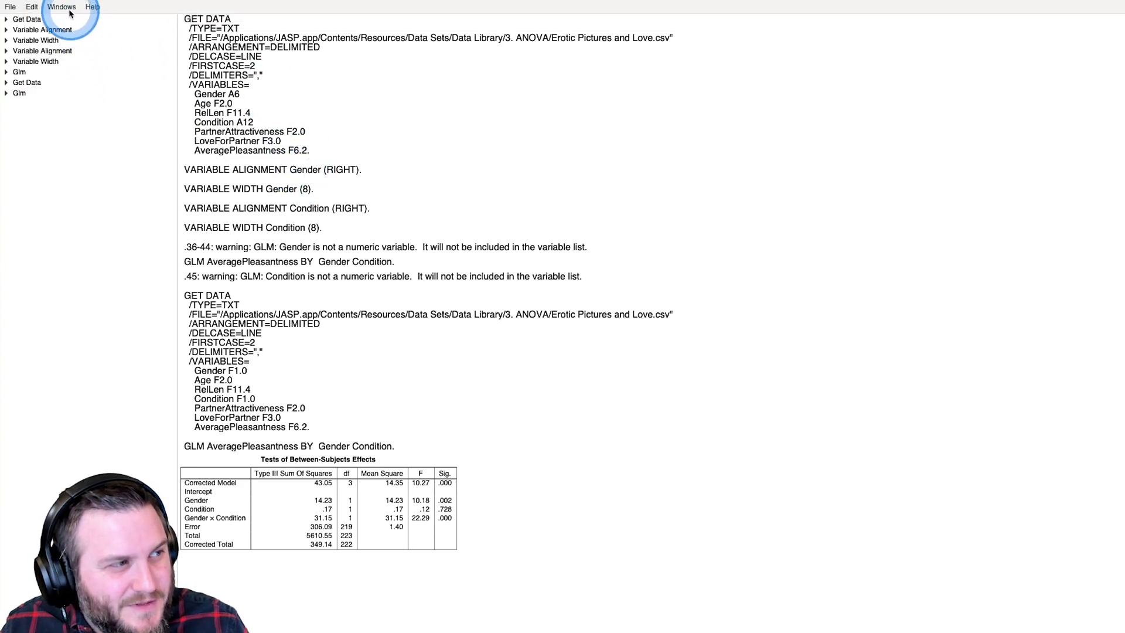
click(61, 7)
click(75, 50)
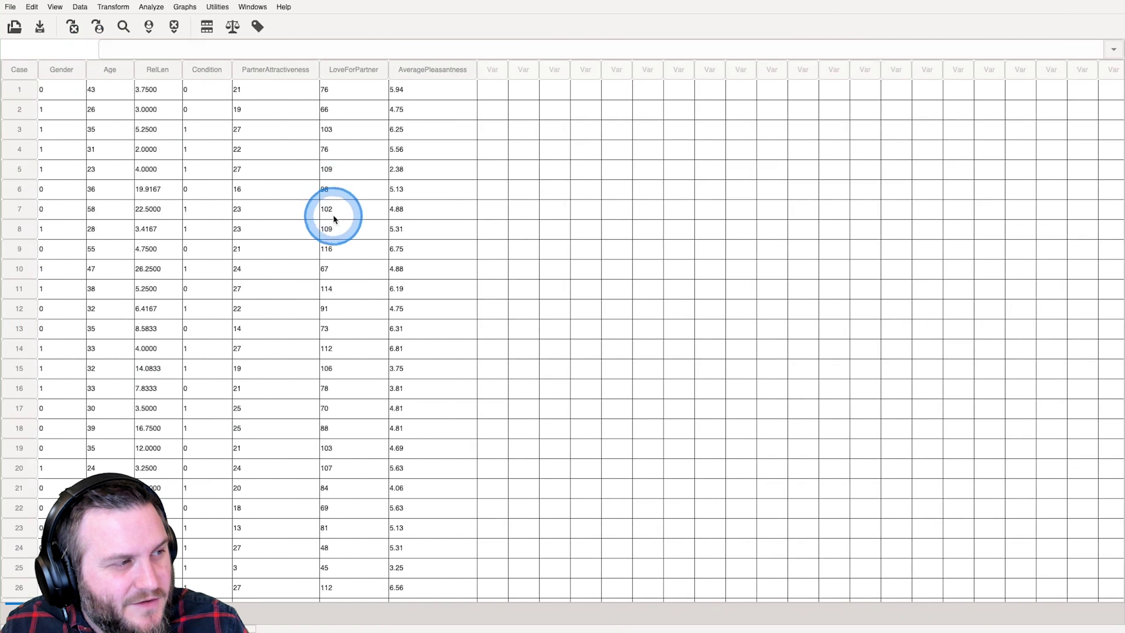